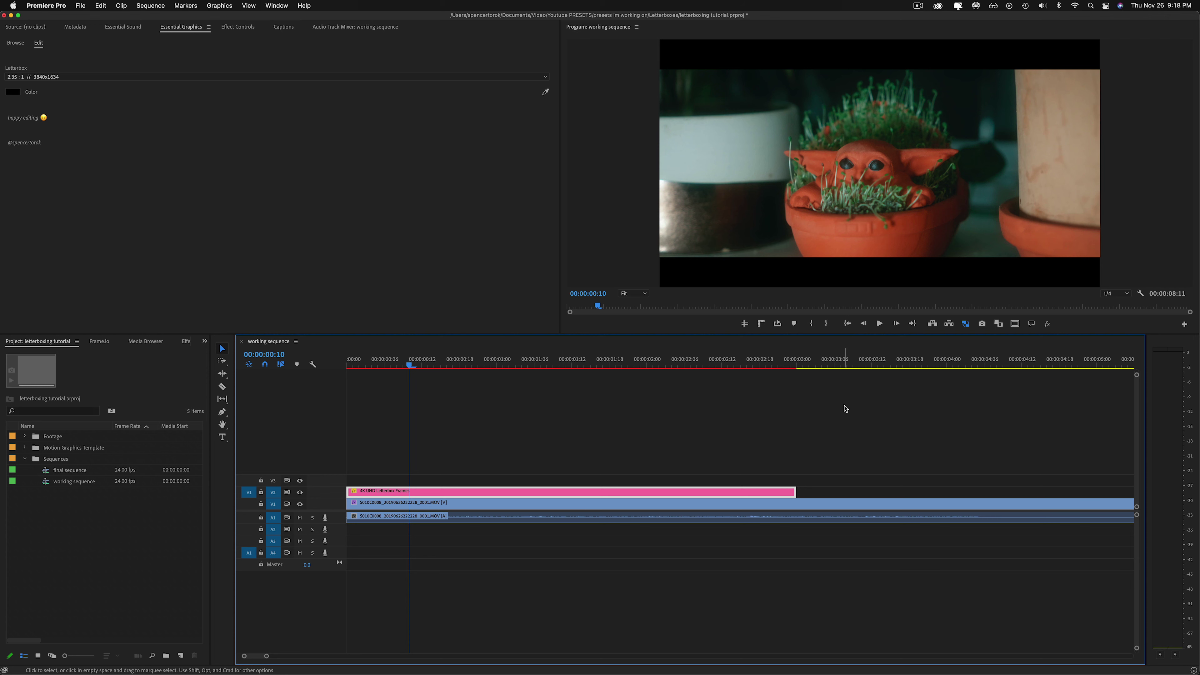
# - Select the letterbox graphic on V2 and review its list of available aspect ratios
pyautogui.press('-')
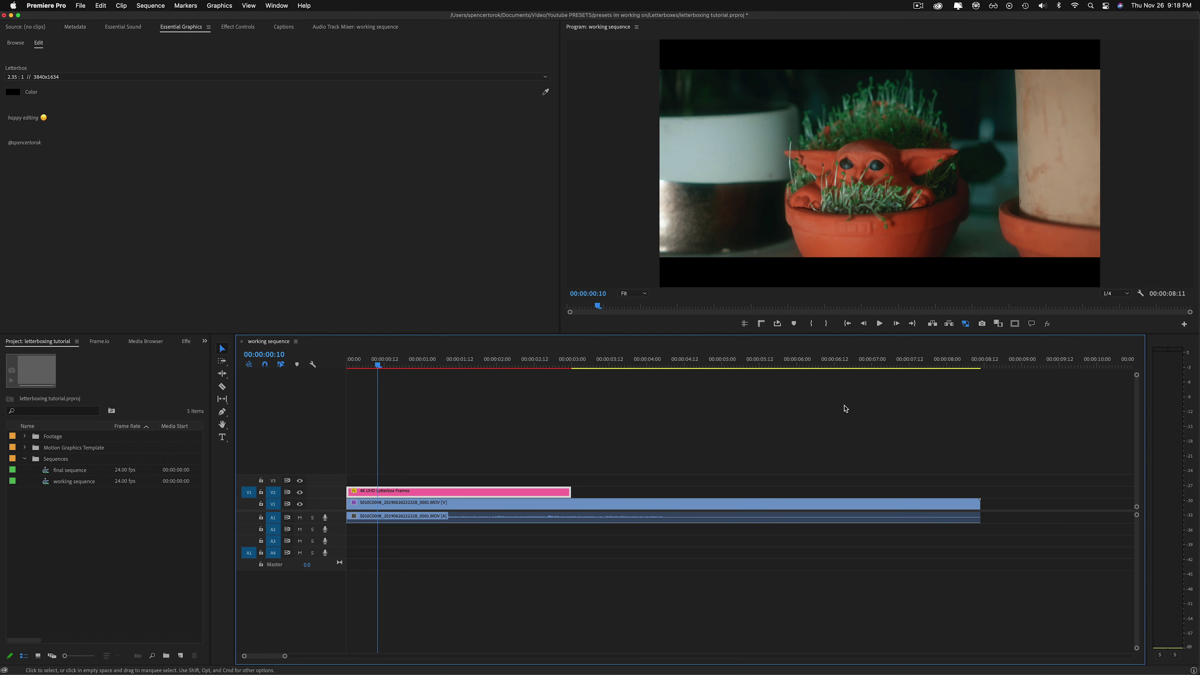
pyautogui.press('=')
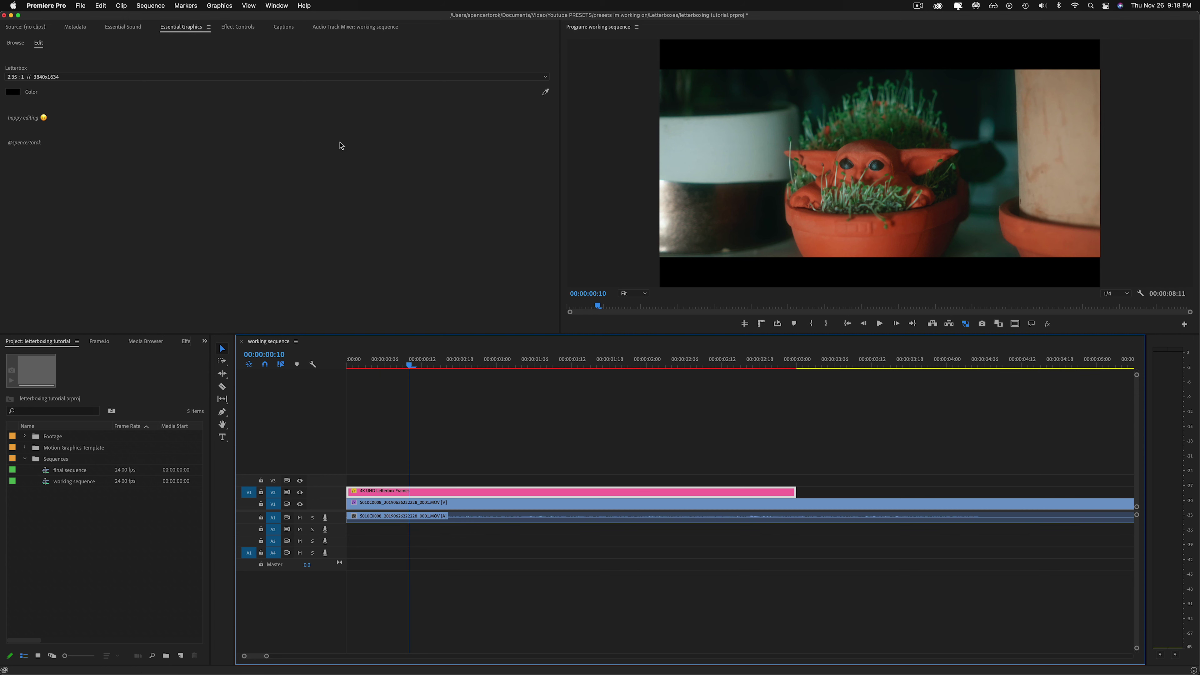
pyautogui.click(462, 478)
pyautogui.click(393, 491)
pyautogui.click(48, 78)
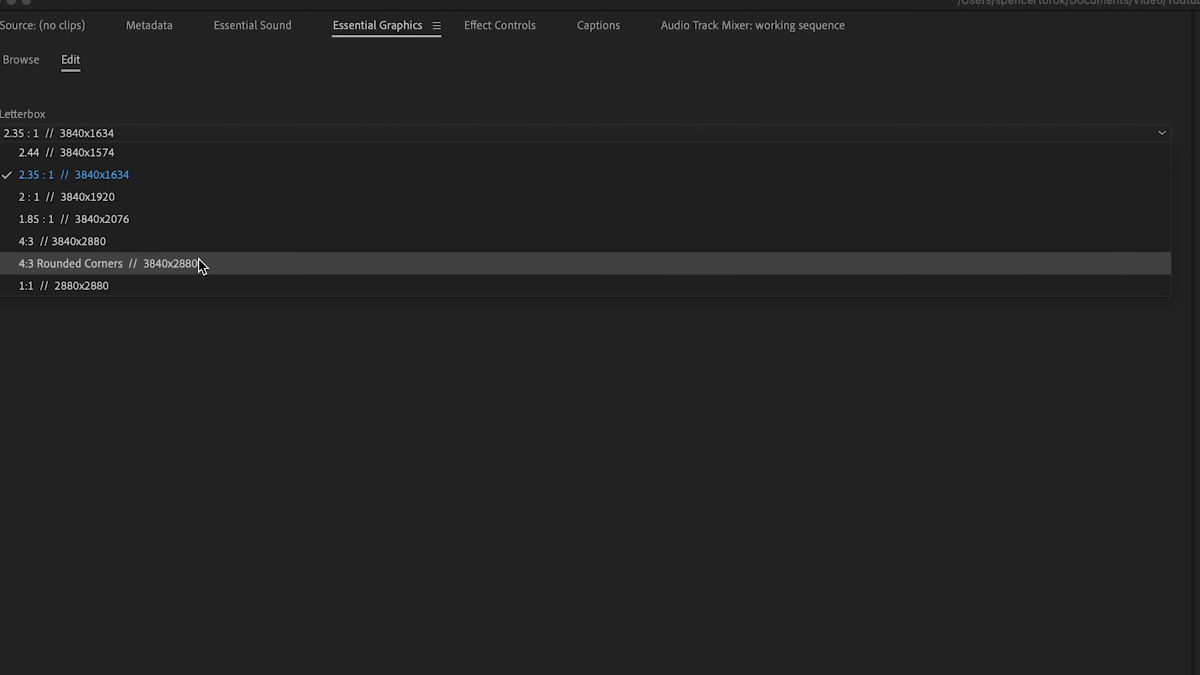
pyautogui.click(71, 134)
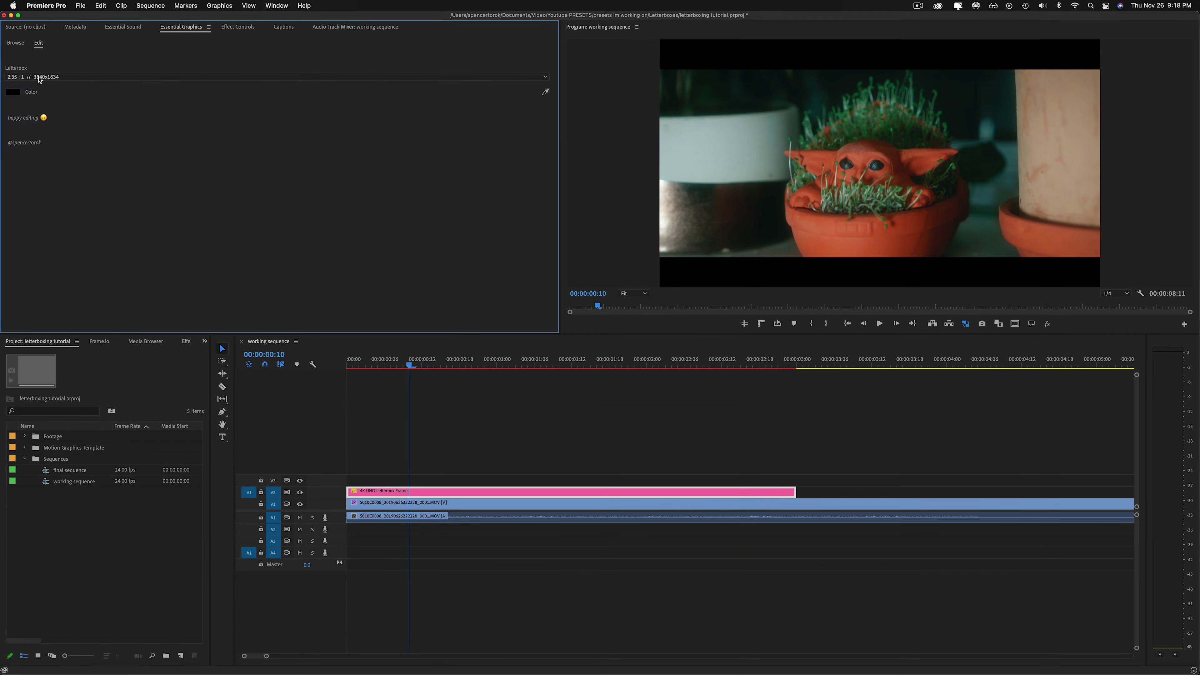
# - Try the 2.44, 2:1, 4:3 and 4:3 Rounded Corners options on the letterbox graphic
pyautogui.click(40, 79)
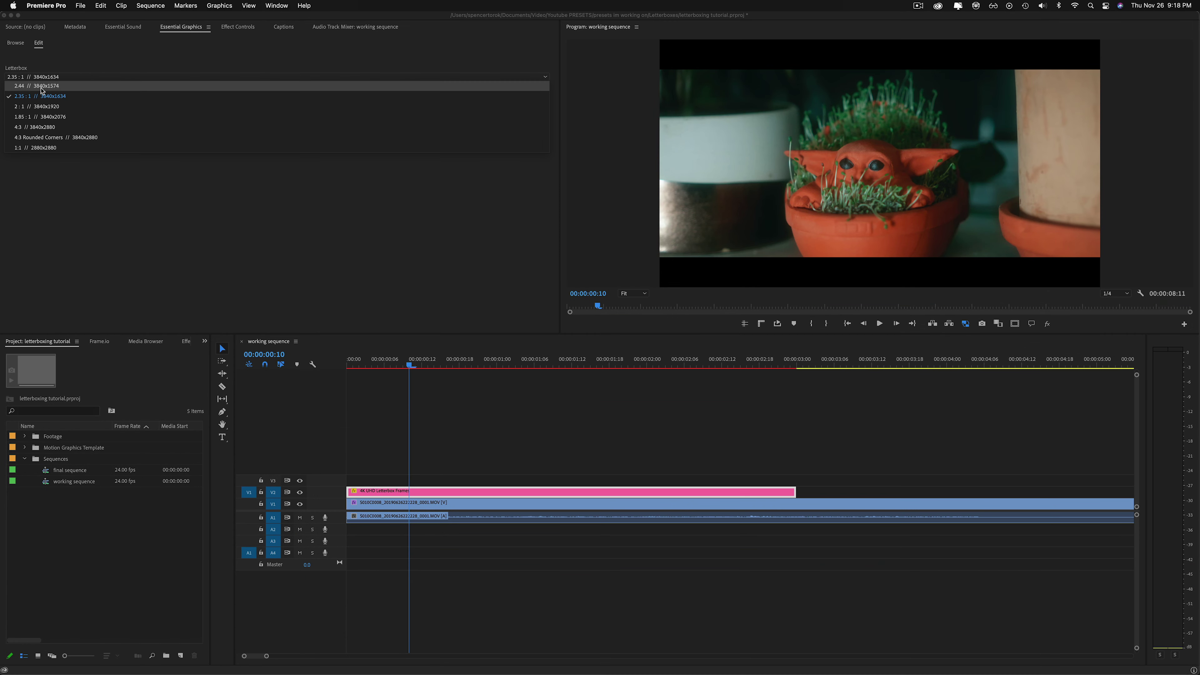
pyautogui.click(42, 86)
pyautogui.click(52, 78)
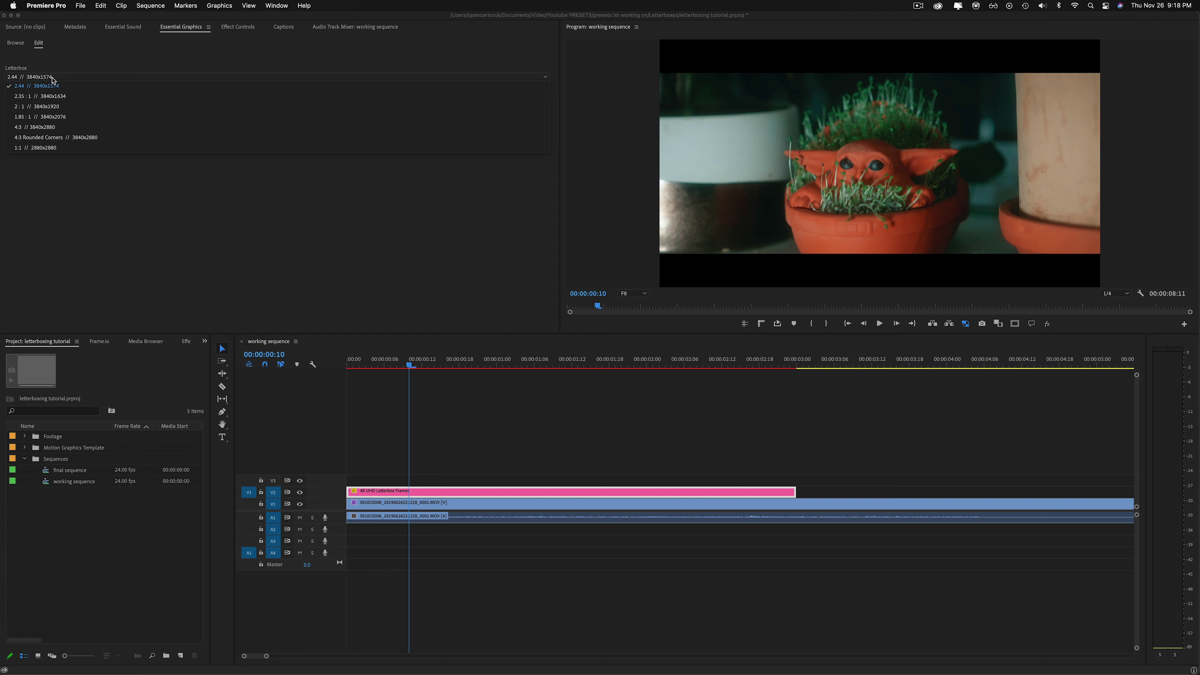
pyautogui.click(55, 107)
pyautogui.click(53, 77)
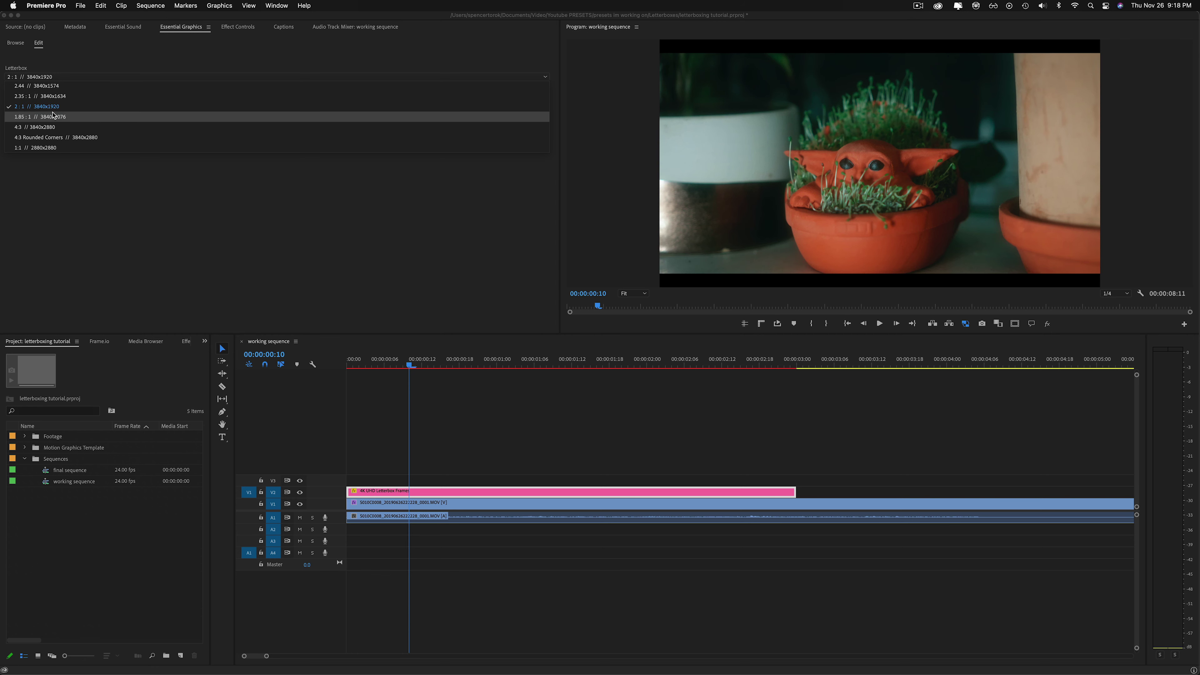
pyautogui.click(63, 126)
pyautogui.click(59, 80)
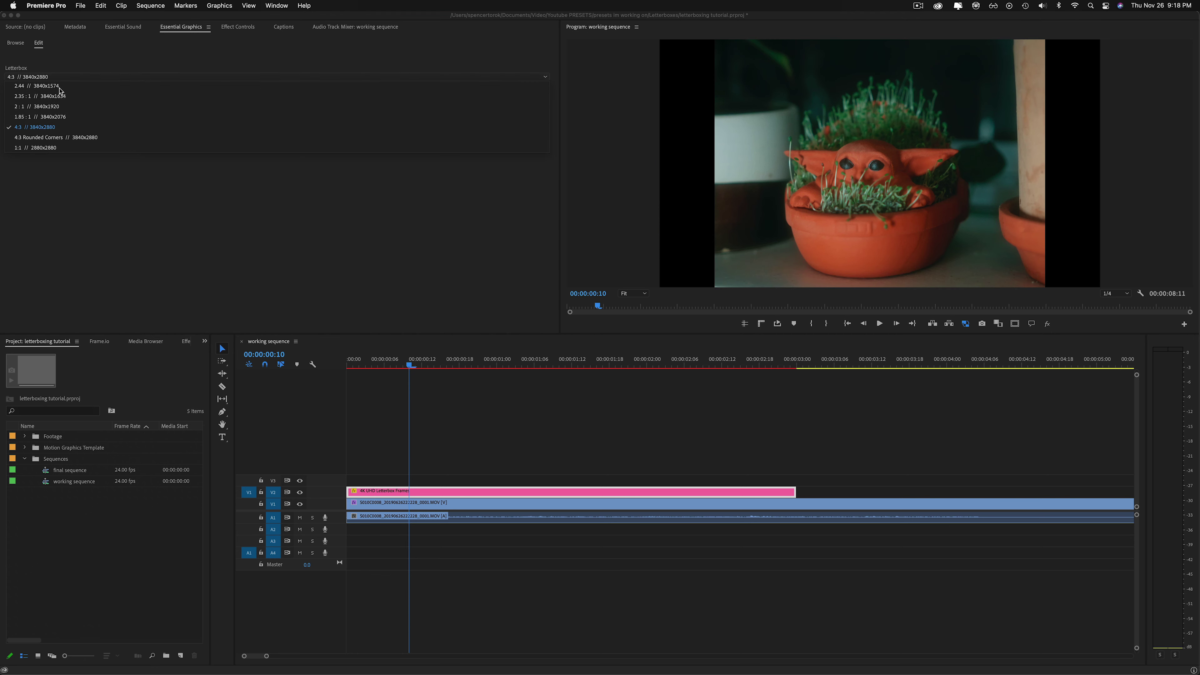
pyautogui.click(72, 137)
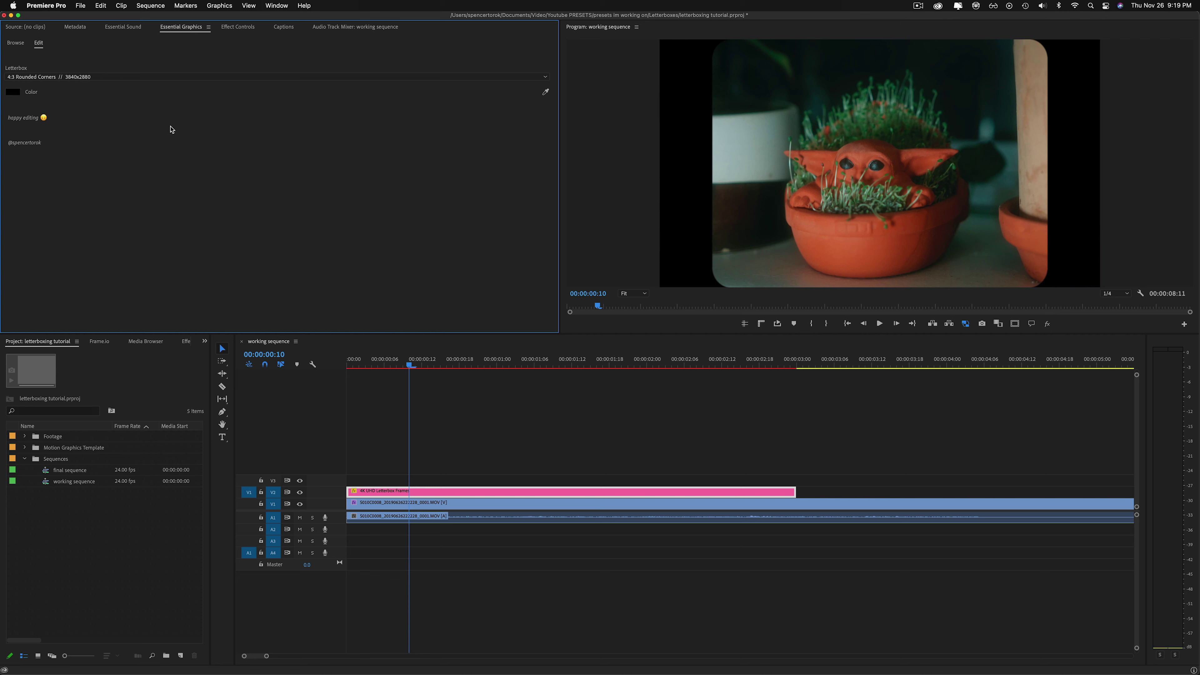
pyautogui.click(112, 82)
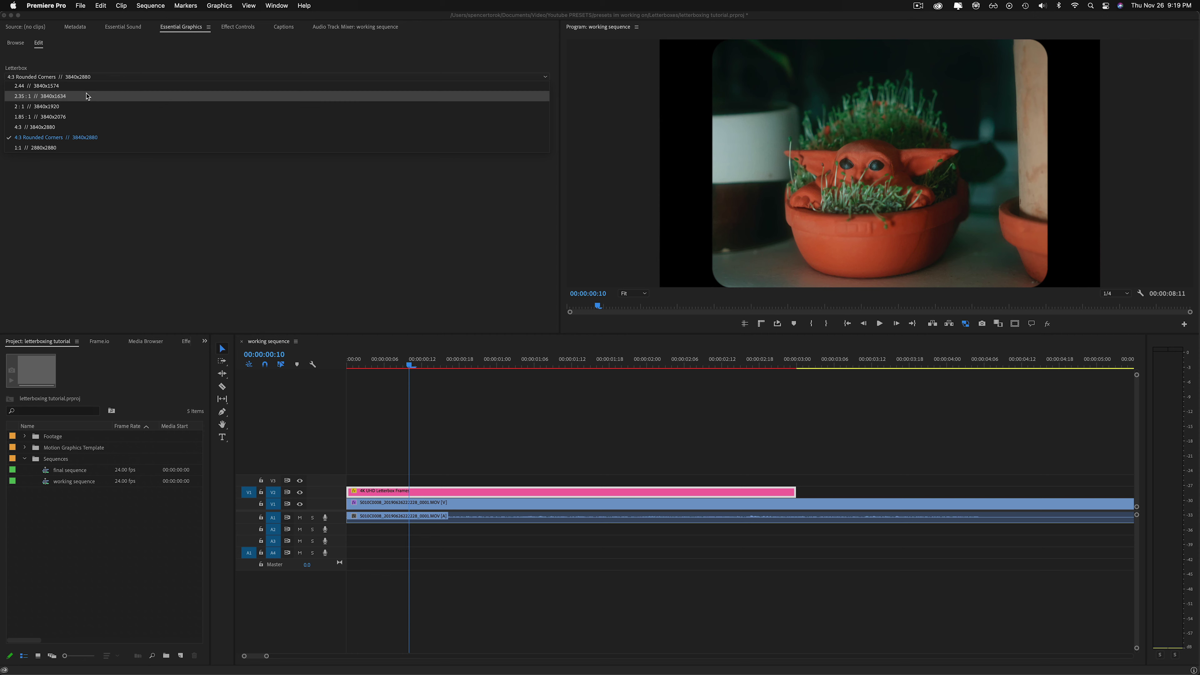
pyautogui.click(569, 388)
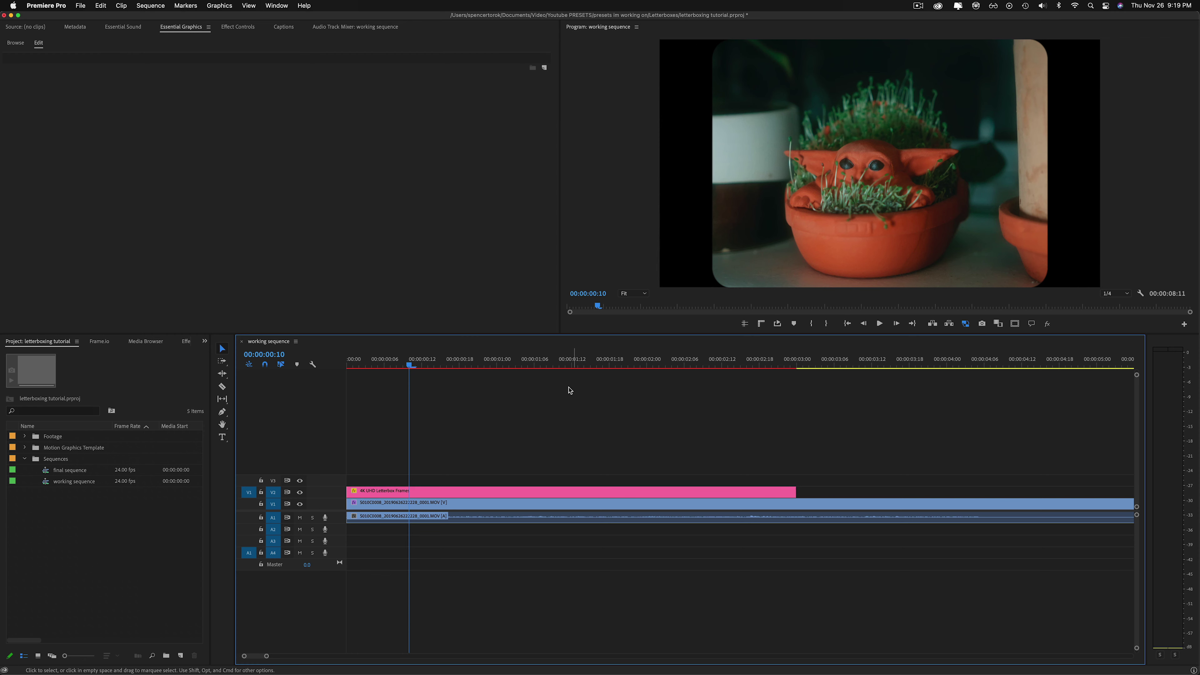
# - Move the letterbox graphic up to V3 and extend its end past the footage to about 00:00:12:02
pyautogui.press('-')
pyautogui.press('-')
pyautogui.moveTo(458, 492); pyautogui.dragTo(674, 492)
pyautogui.moveTo(510, 487); pyautogui.dragTo(491, 477)
pyautogui.moveTo(673, 479); pyautogui.dragTo(800, 479)
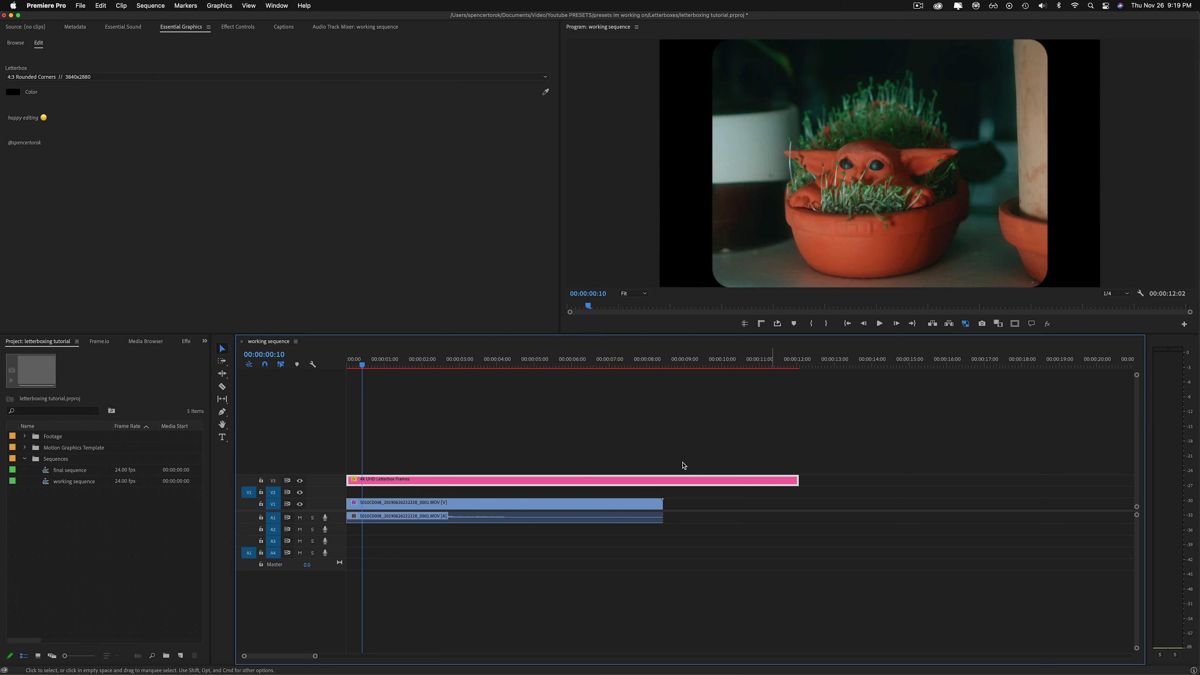
# - Set the letterbox graphic's aspect ratio to 2.35 : 1 // 3840x1634
pyautogui.press('-')
pyautogui.press('-')
pyautogui.press('=')
pyautogui.press('\\')
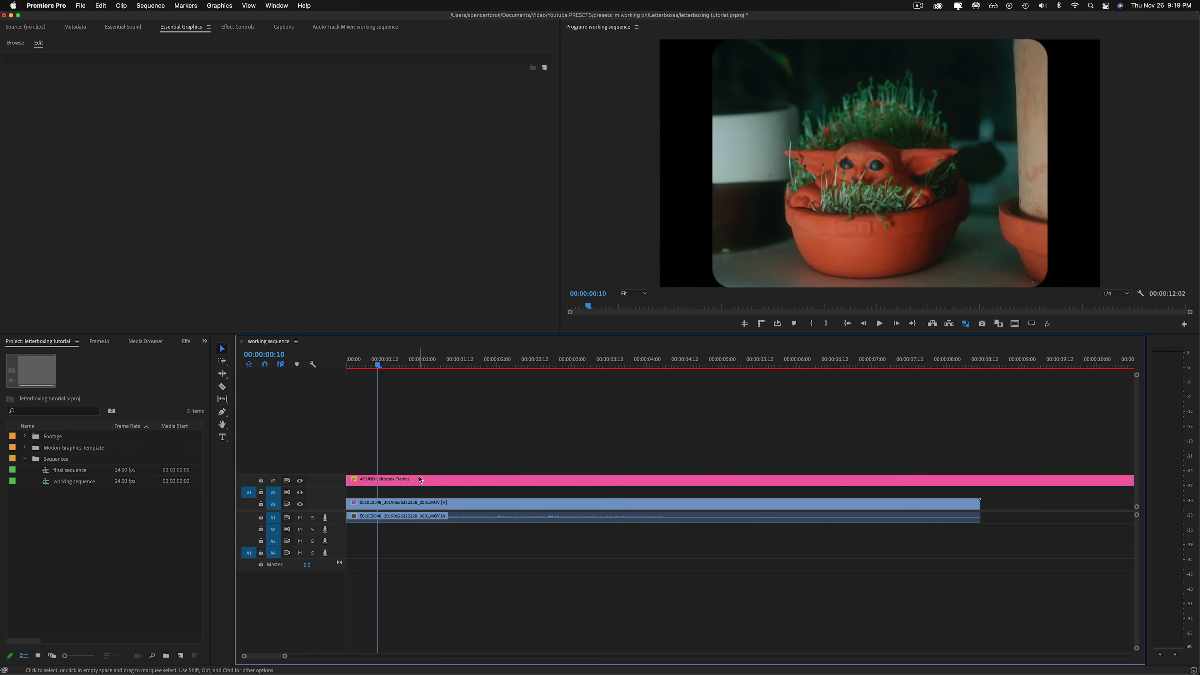
pyautogui.click(71, 78)
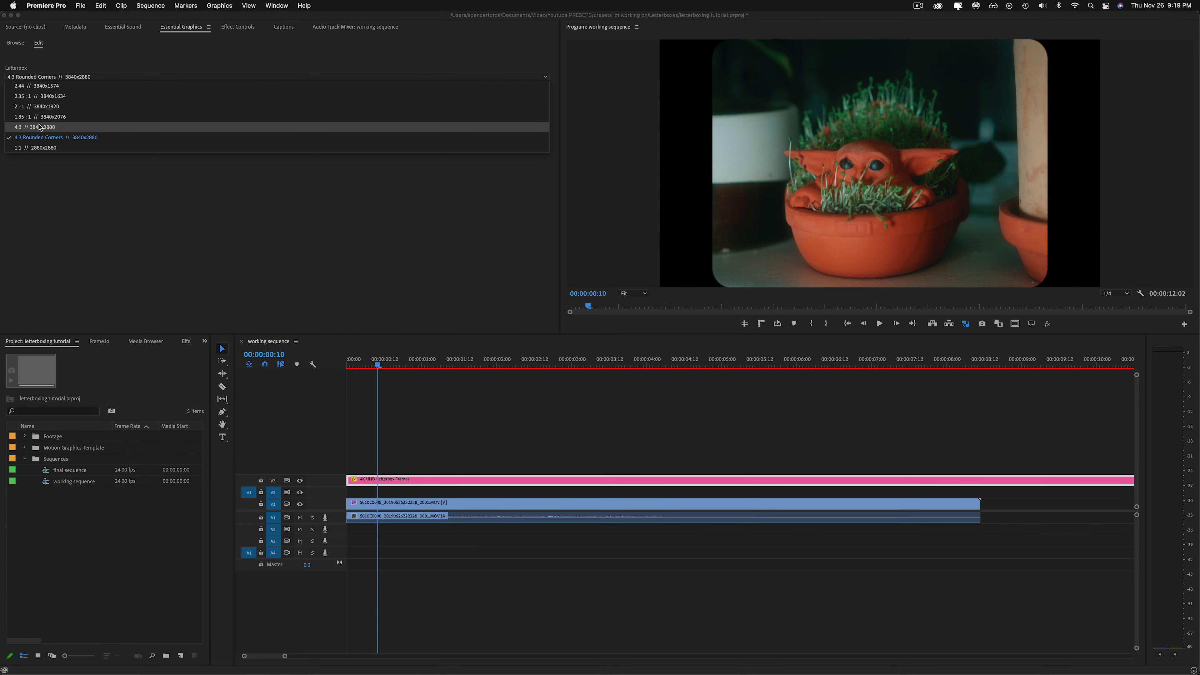
pyautogui.click(70, 98)
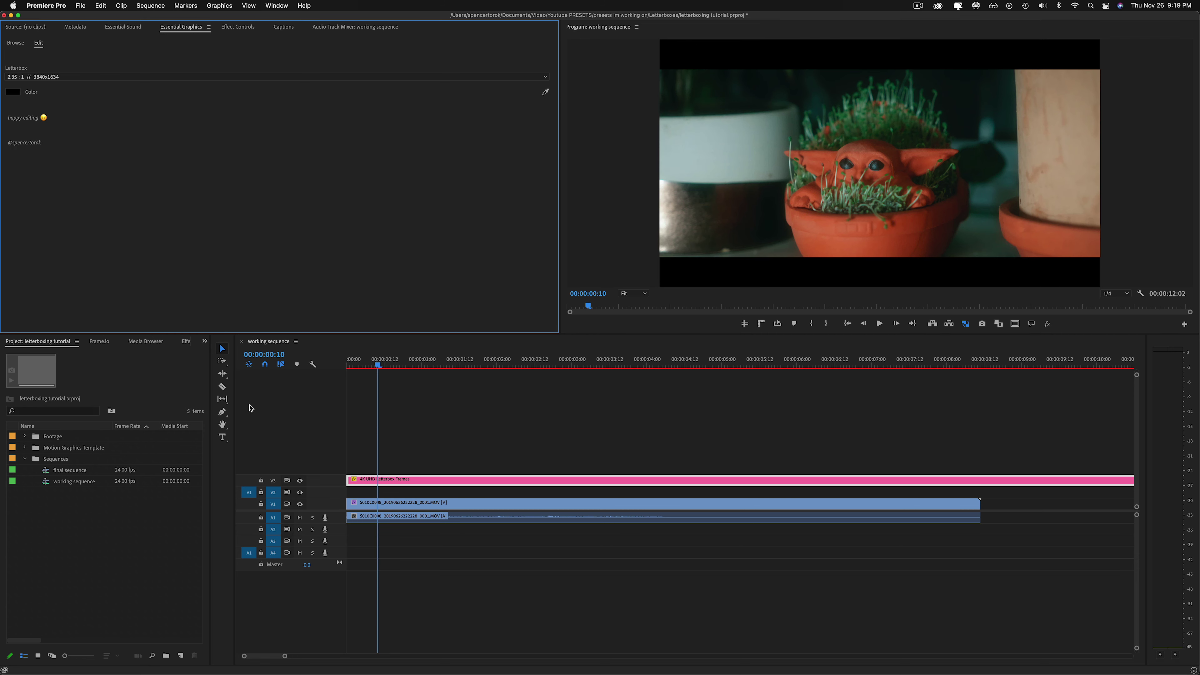
# - Set the final sequence's frame size to 3840 horizontal by 1634 vertical in its sequence settings, accepting the deletion of its previews
pyautogui.click(118, 533)
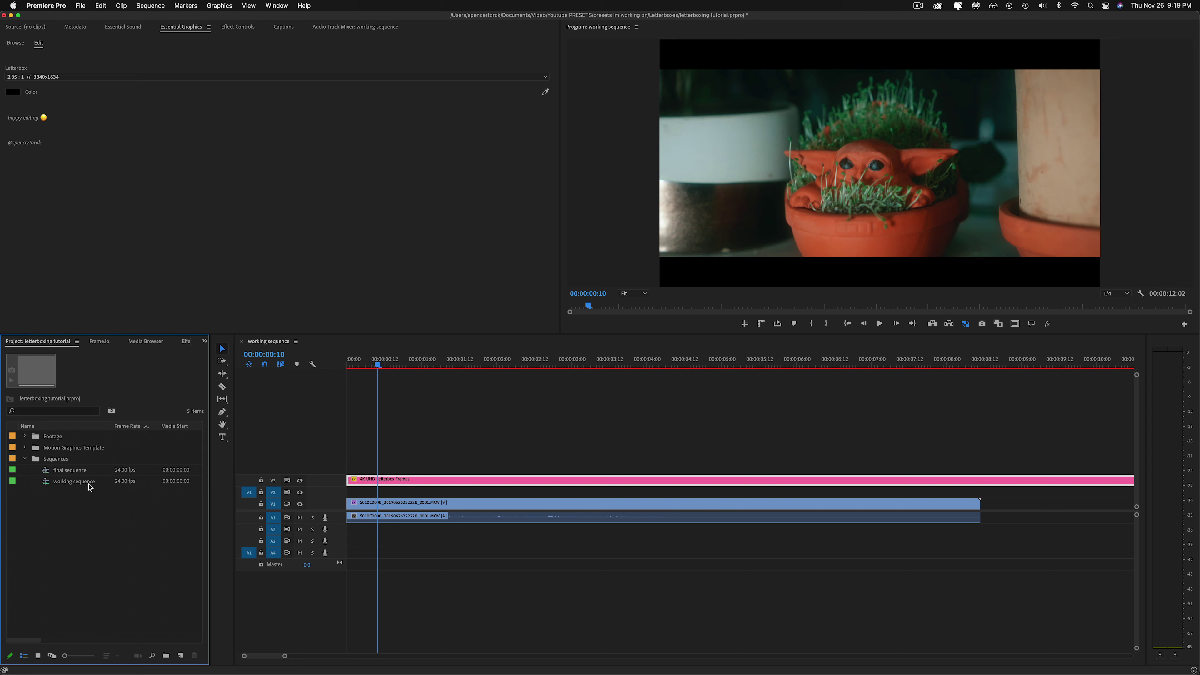
pyautogui.moveTo(117, 487)
pyautogui.rightClick(59, 480)
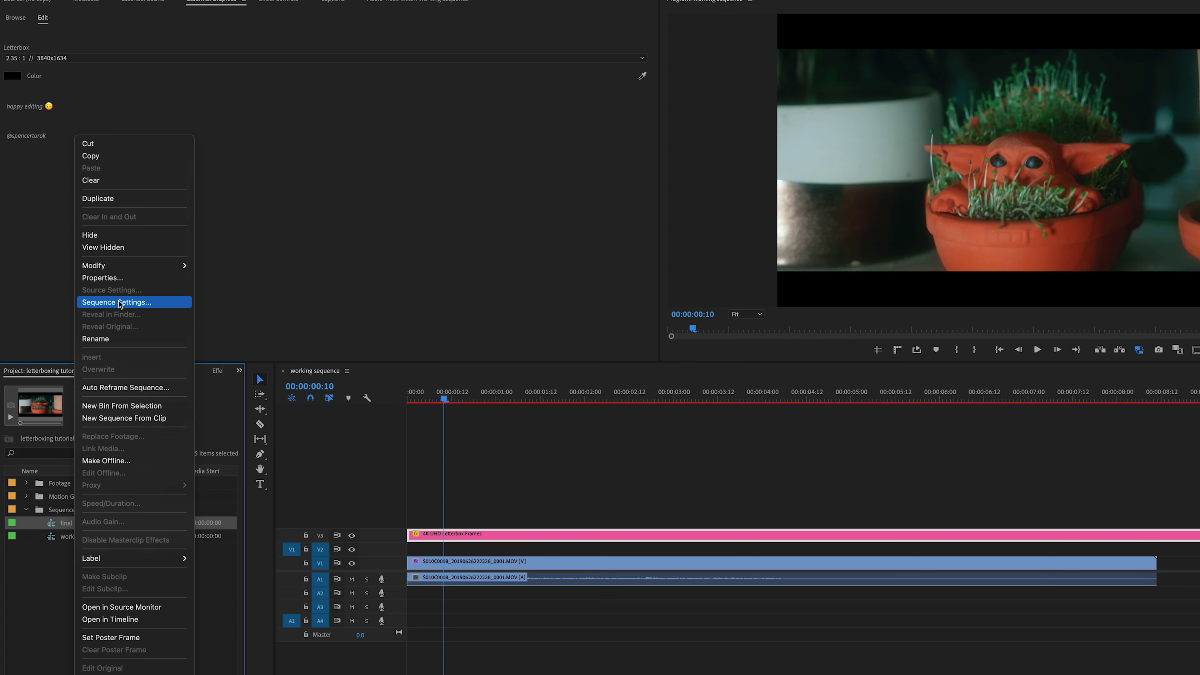
pyautogui.click(121, 302)
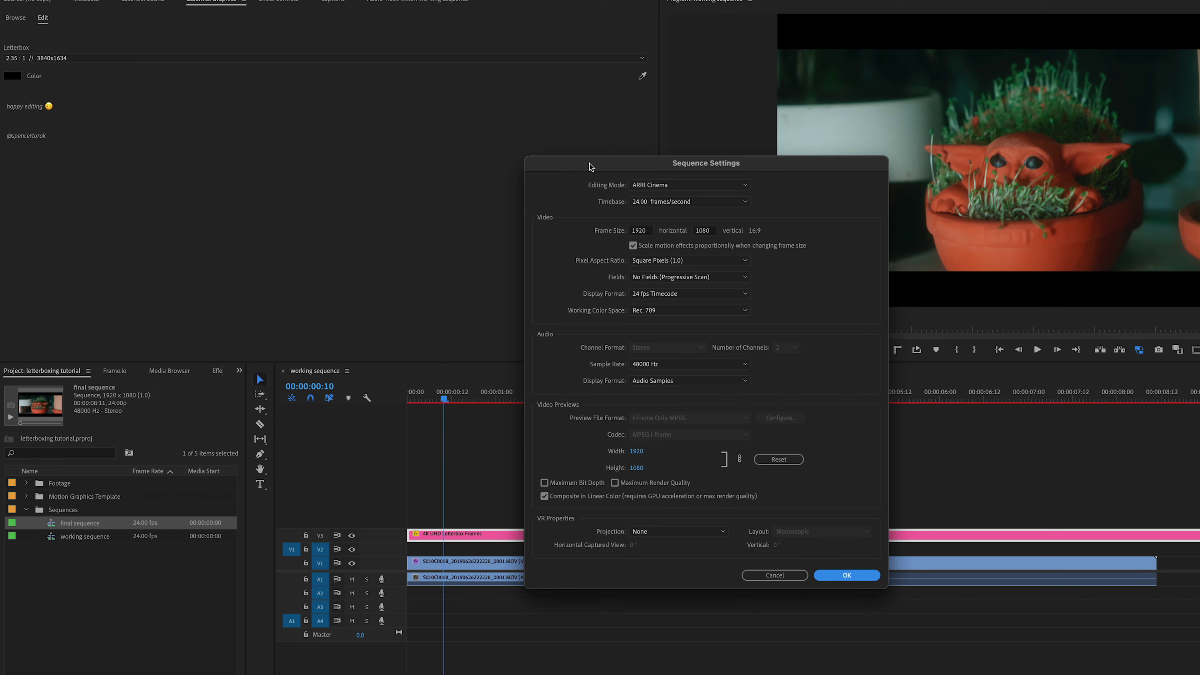
pyautogui.moveTo(591, 166); pyautogui.dragTo(186, 117)
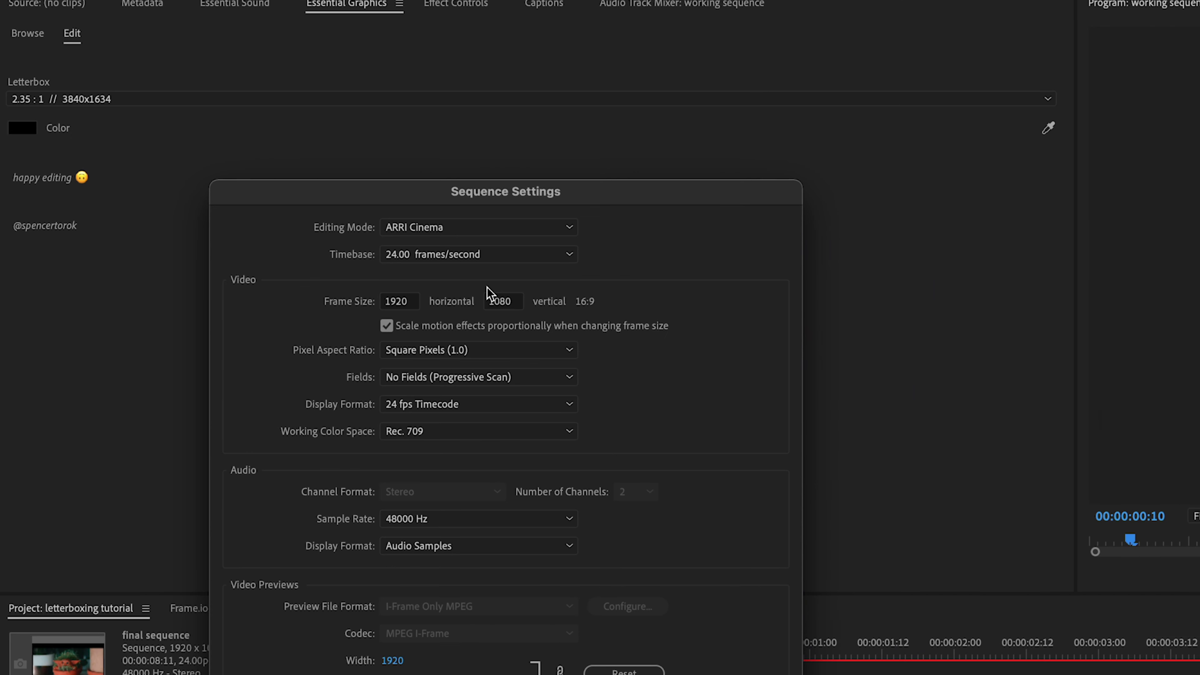
pyautogui.moveTo(414, 303); pyautogui.dragTo(313, 303)
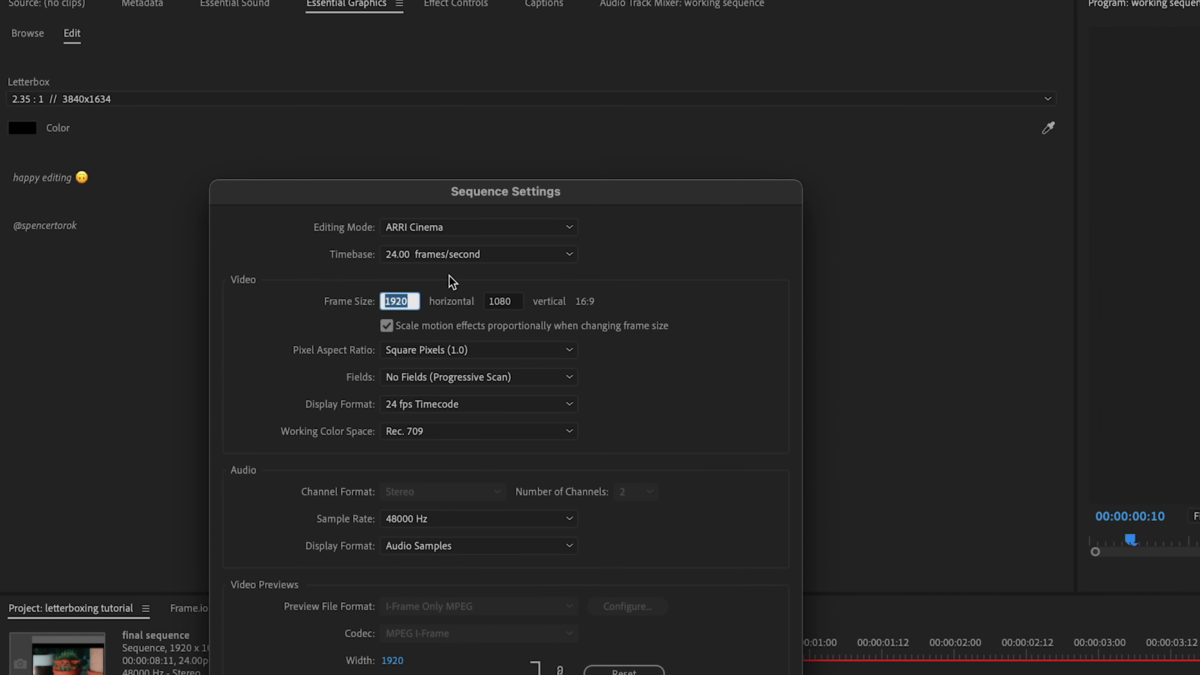
pyautogui.write('3840')
pyautogui.press('Tab')
pyautogui.write('1')
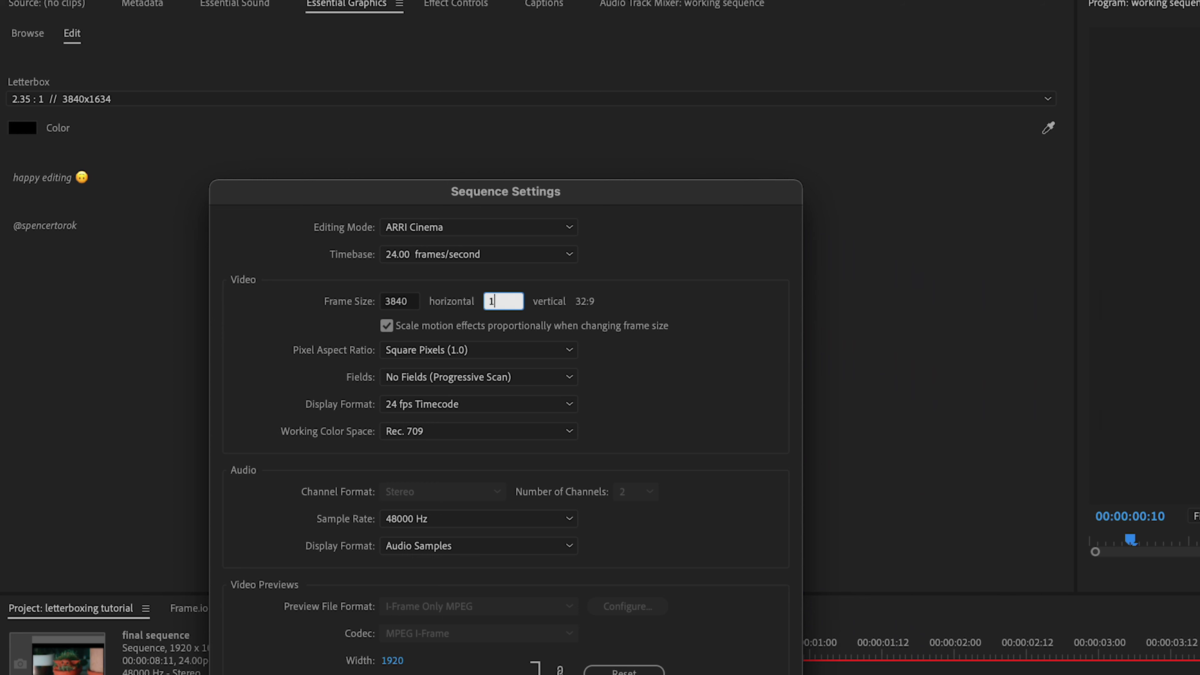
pyautogui.write('634')
pyautogui.click(637, 287)
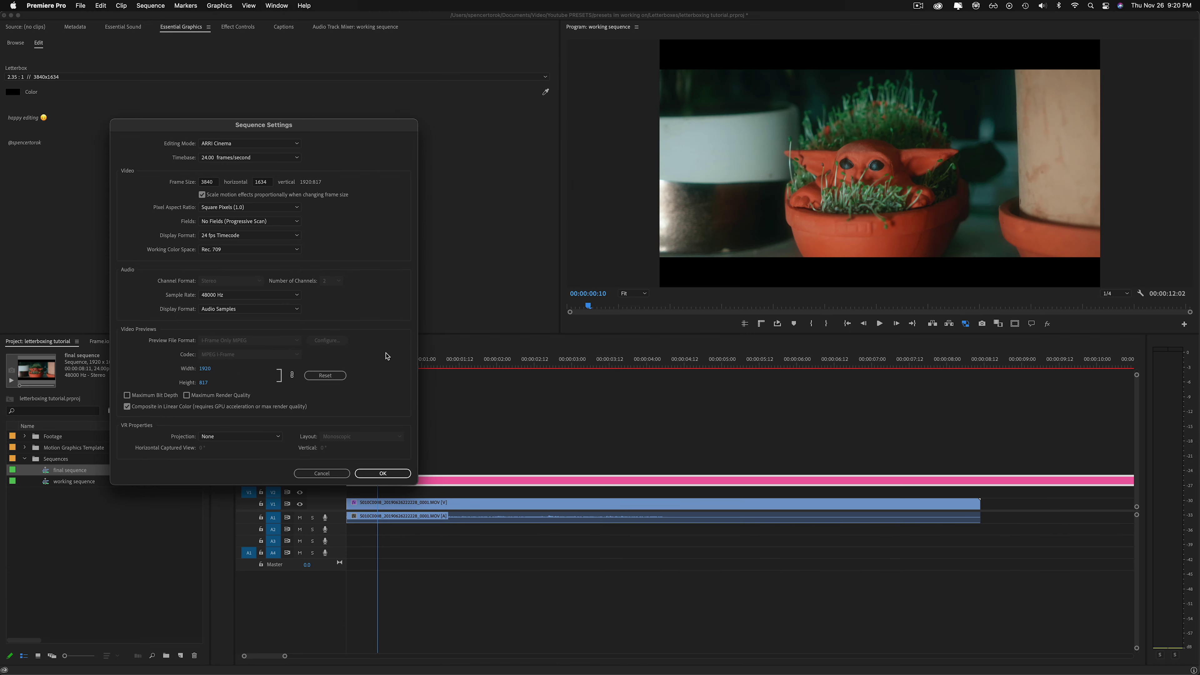
pyautogui.click(408, 473)
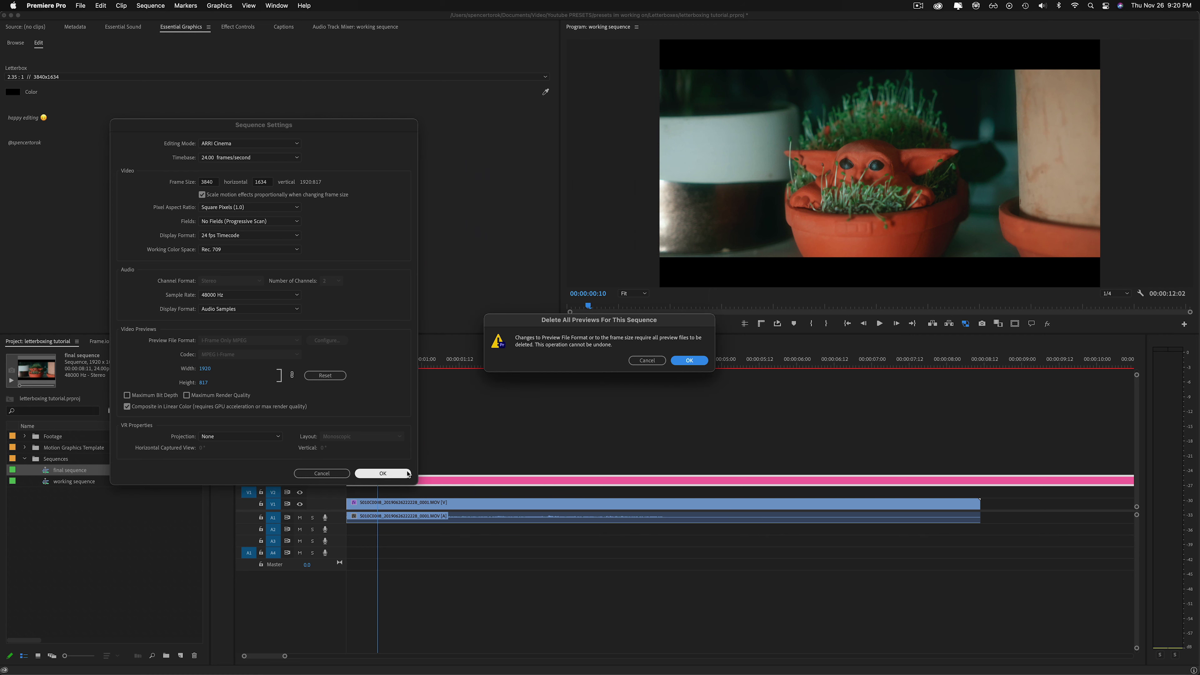
pyautogui.click(690, 360)
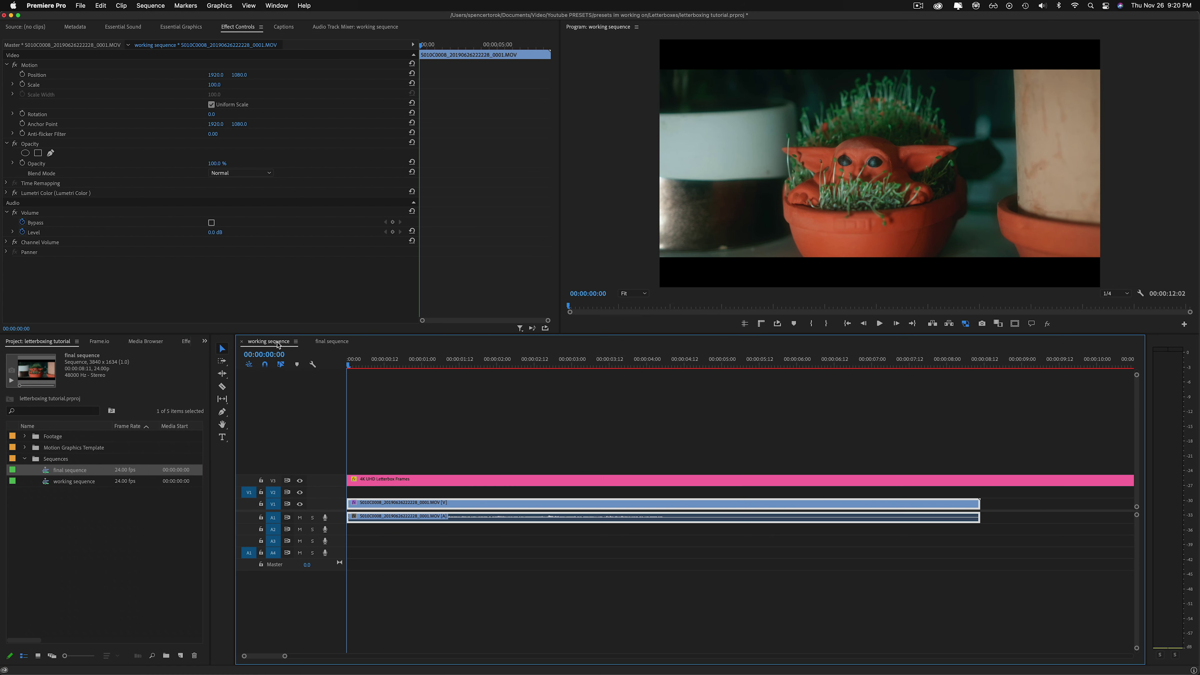
# - Show the final sequence in the timeline and set the program monitor's zoom level to 50%
pyautogui.click(344, 341)
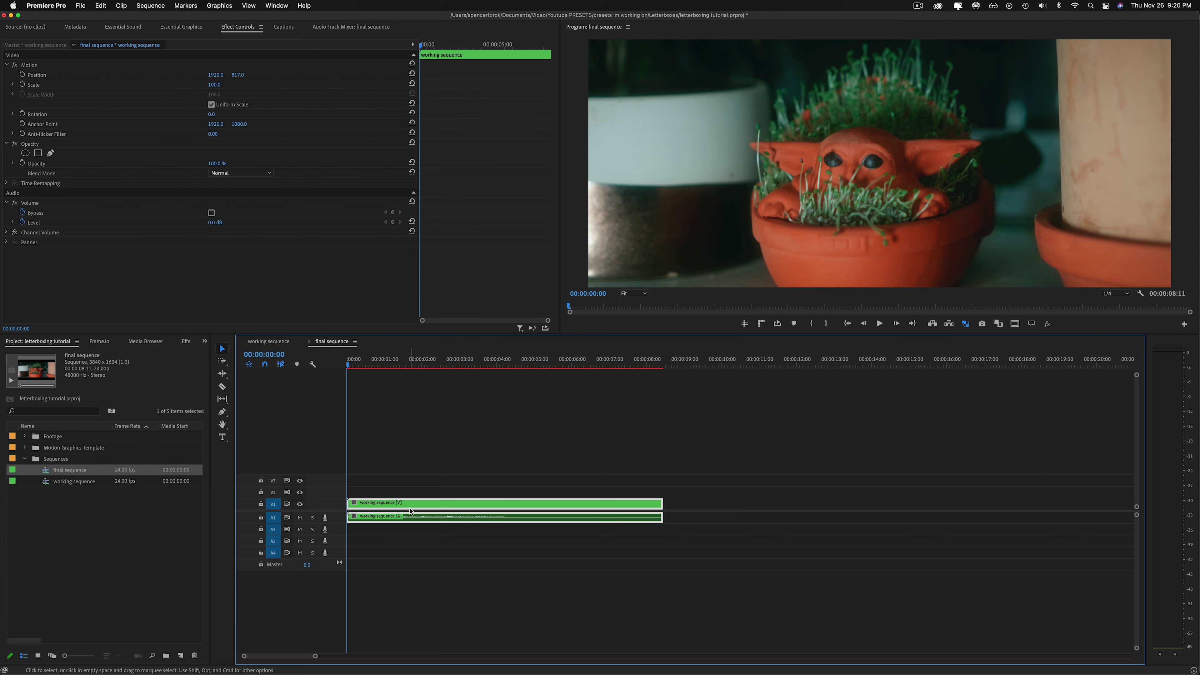
pyautogui.click(634, 293)
pyautogui.click(638, 339)
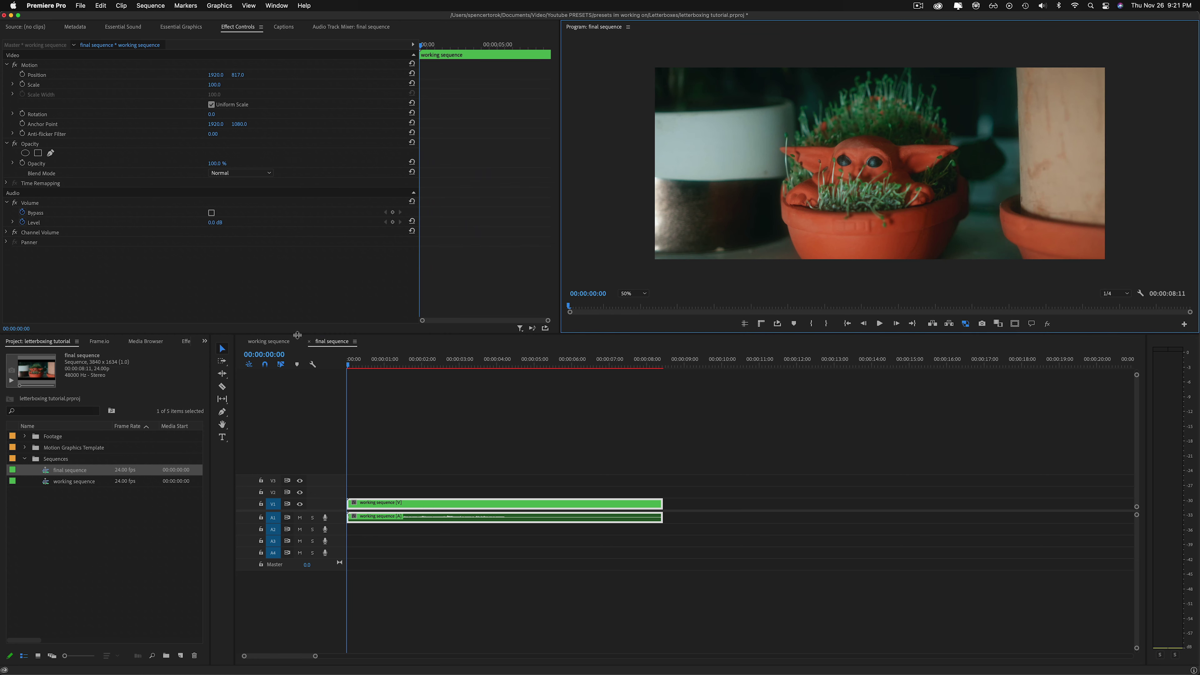
# - Set the letterbox graphic in the working sequence to 4:3 // 3840x2880, after trying 4:3 Rounded Corners
pyautogui.click(280, 342)
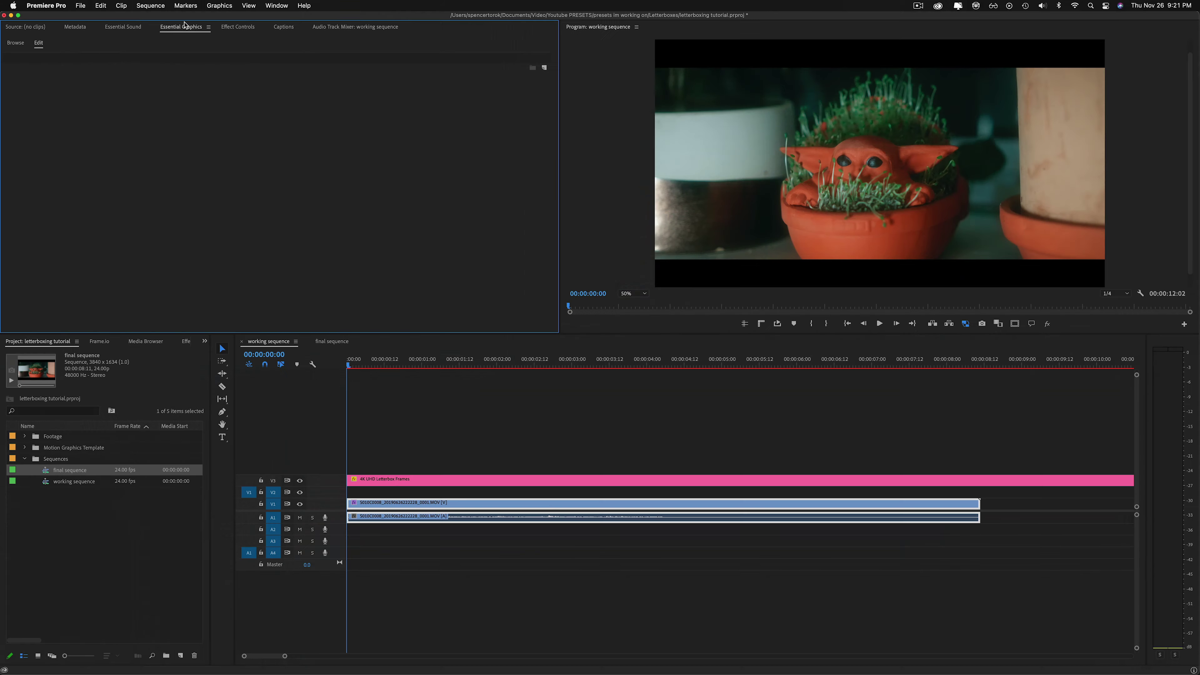
pyautogui.click(414, 480)
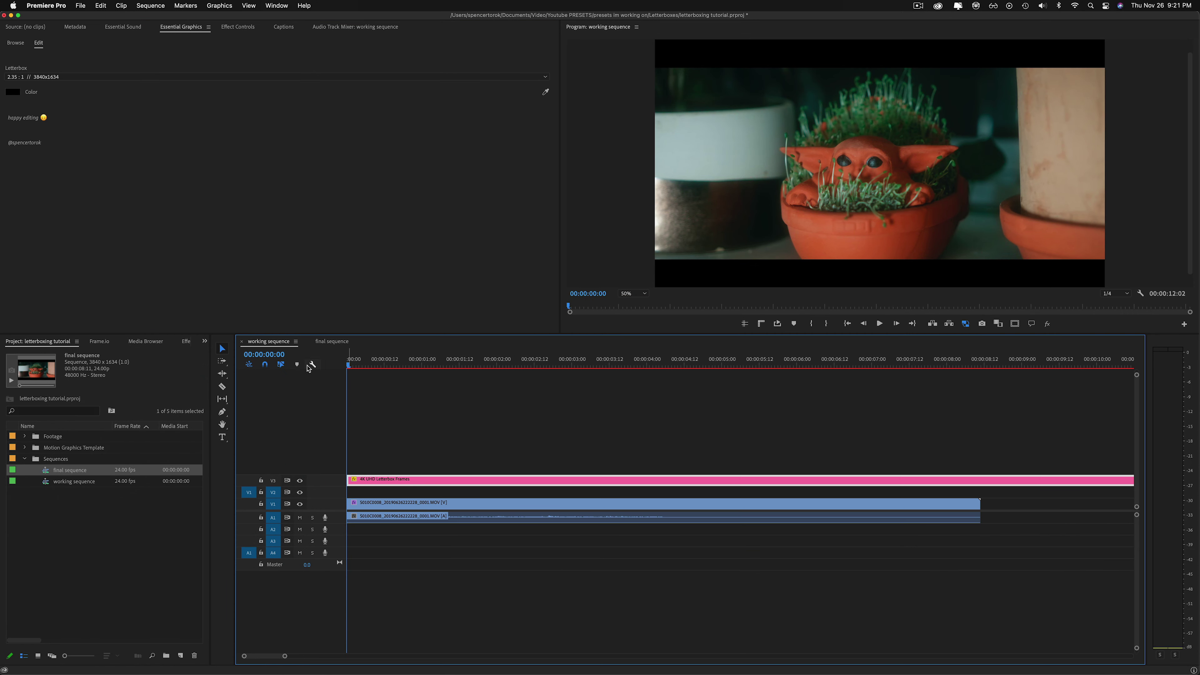
pyautogui.click(90, 77)
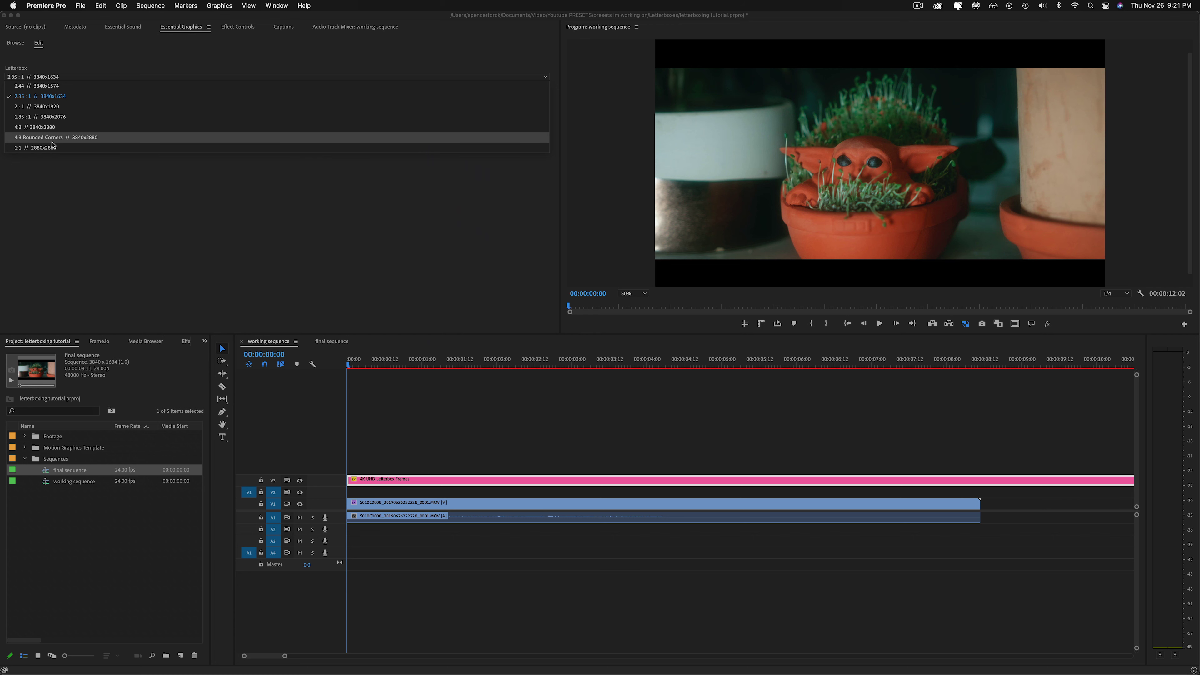
pyautogui.click(61, 138)
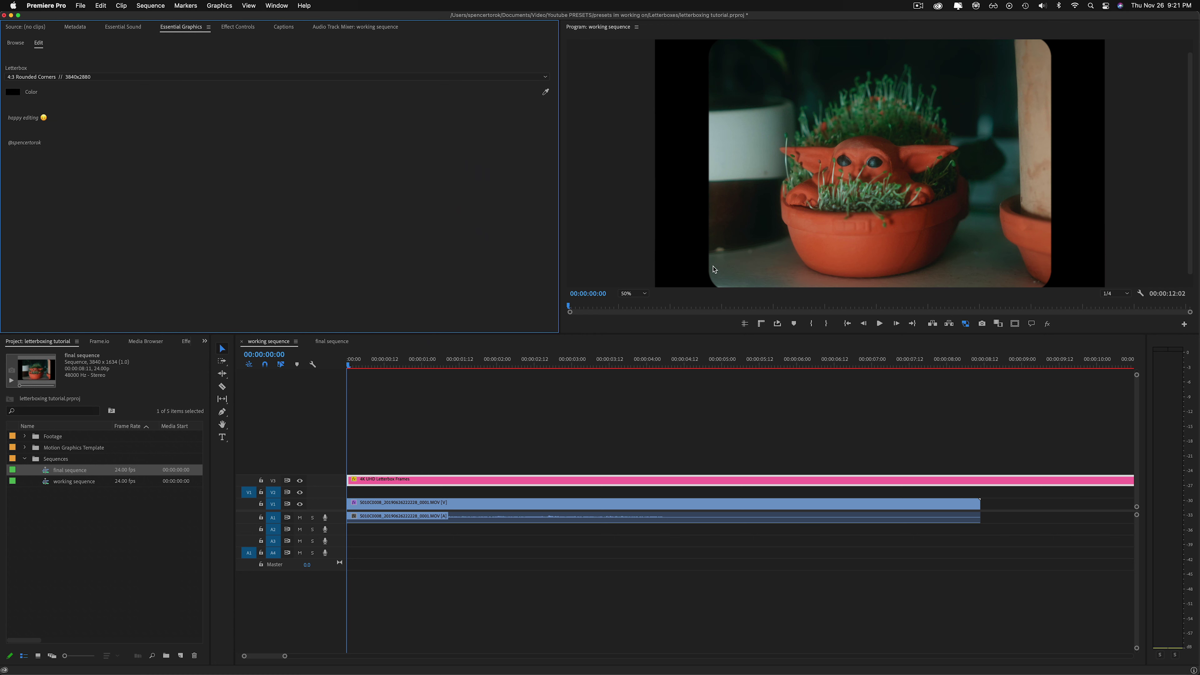
pyautogui.click(54, 78)
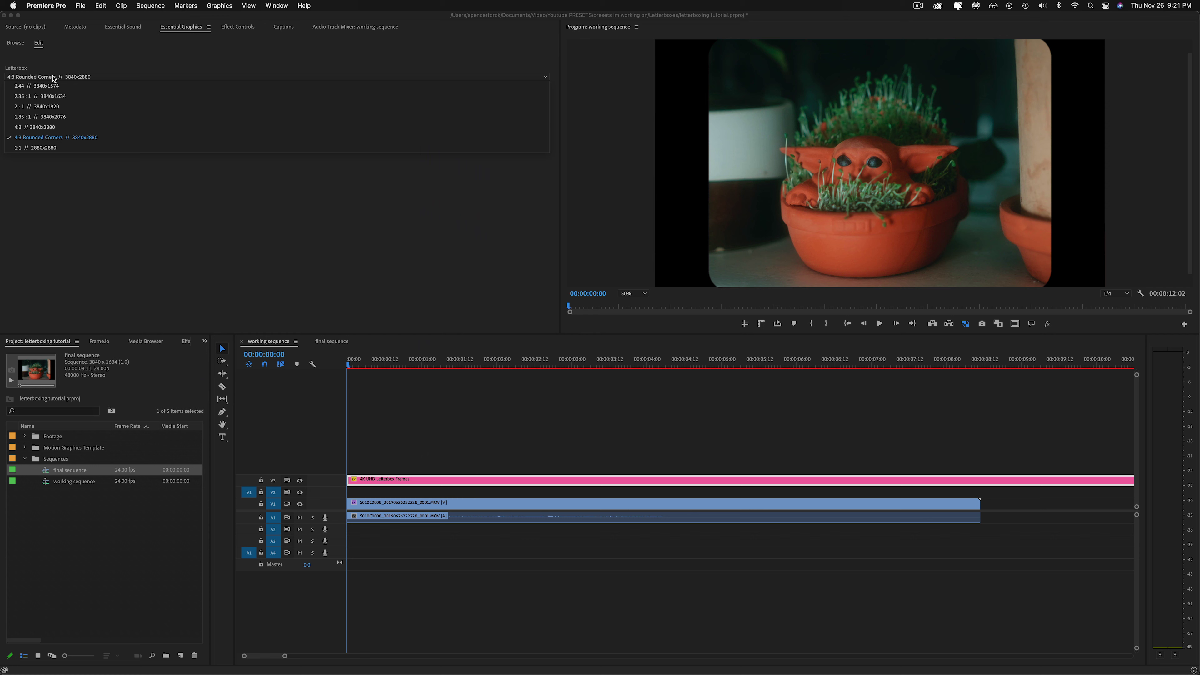
pyautogui.click(49, 127)
# - Set the final sequence's frame size to 3840 horizontal by 2880 vertical in its sequence settings, accepting the deletion of its previews
pyautogui.click(78, 479)
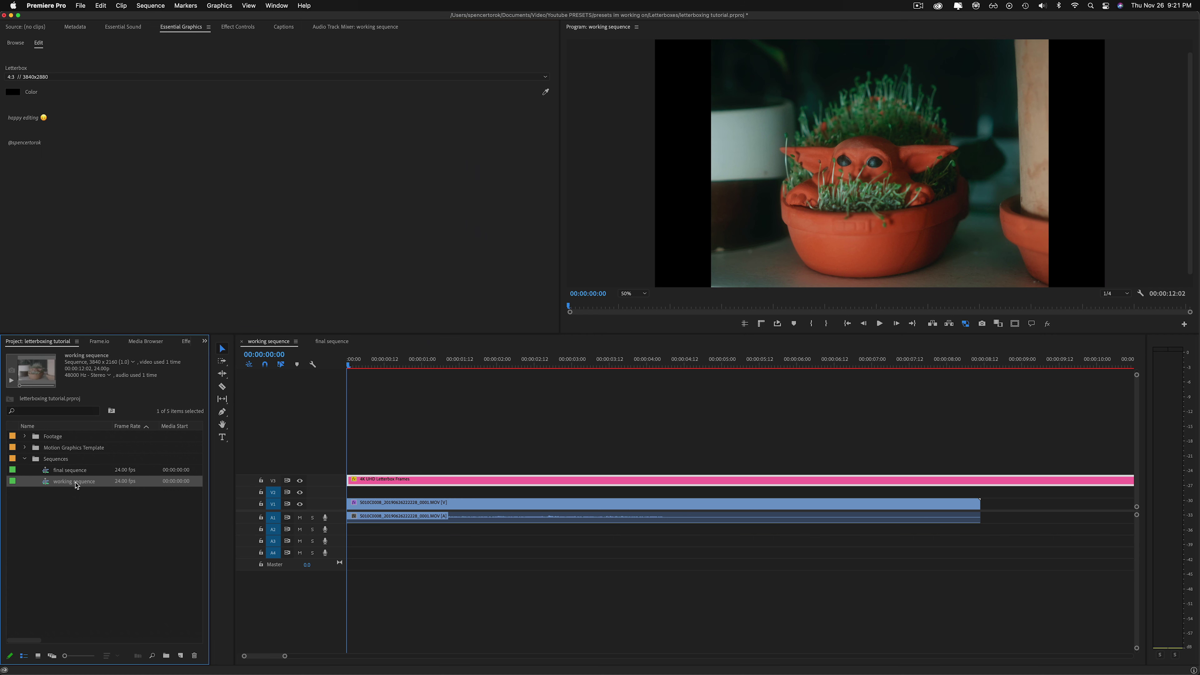
pyautogui.rightClick(72, 476)
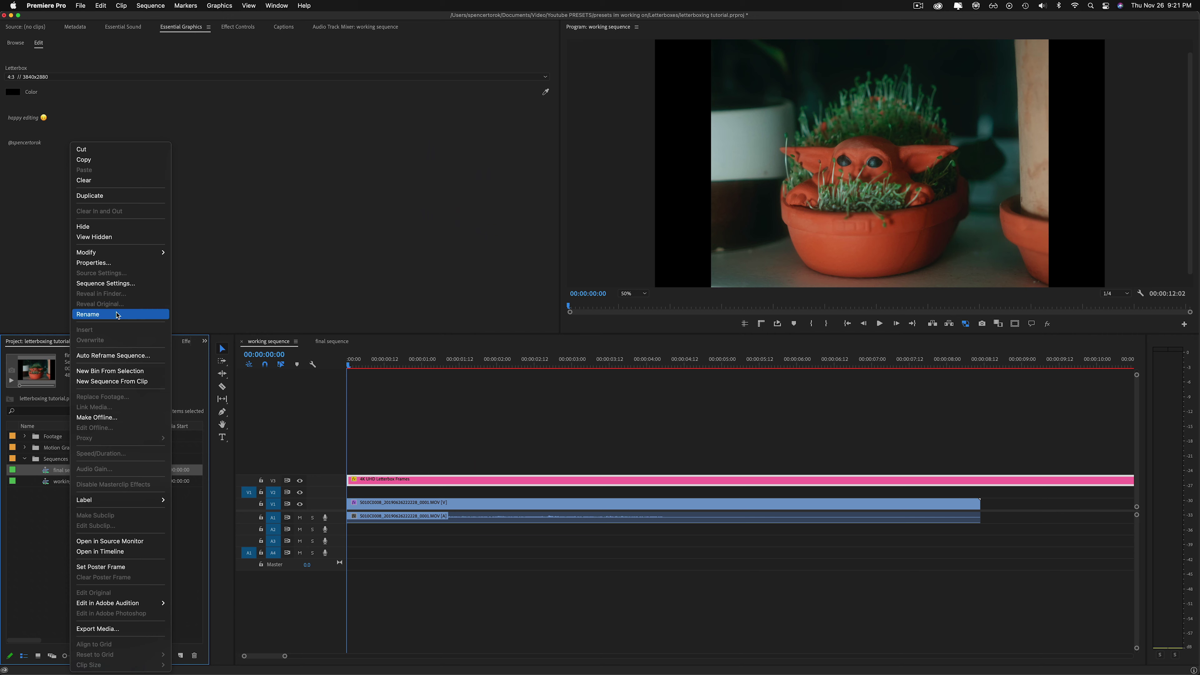
pyautogui.click(112, 284)
pyautogui.moveTo(482, 168); pyautogui.dragTo(106, 111)
pyautogui.click(216, 163)
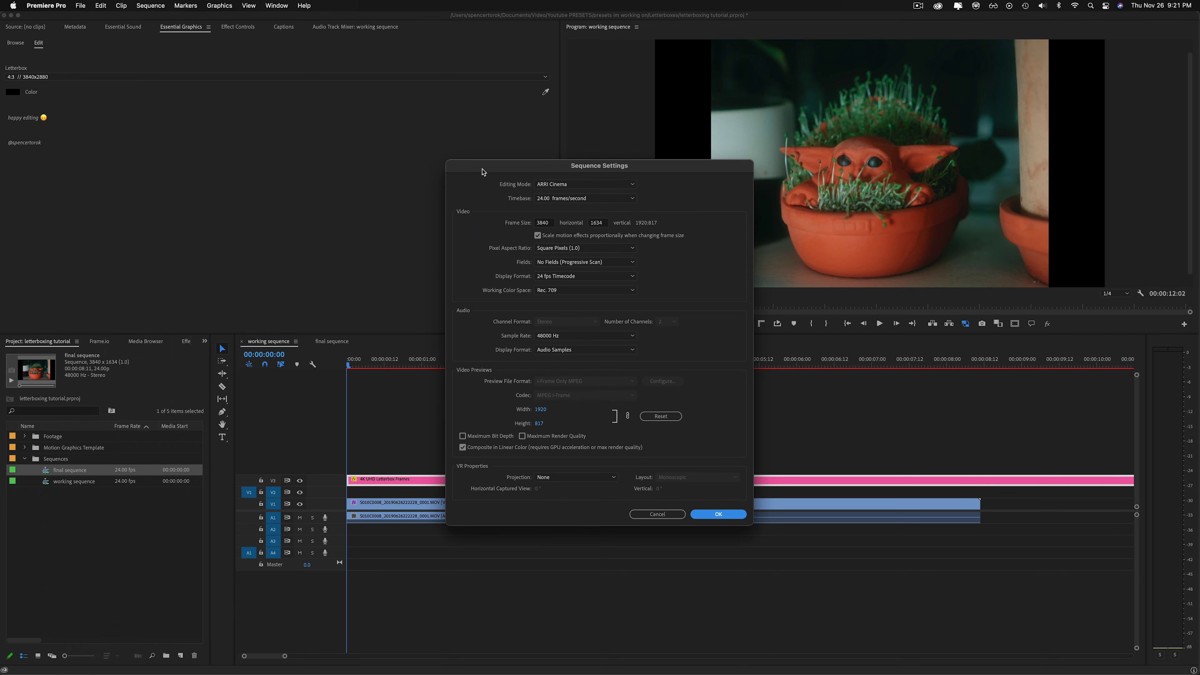
pyautogui.doubleClick(408, 271)
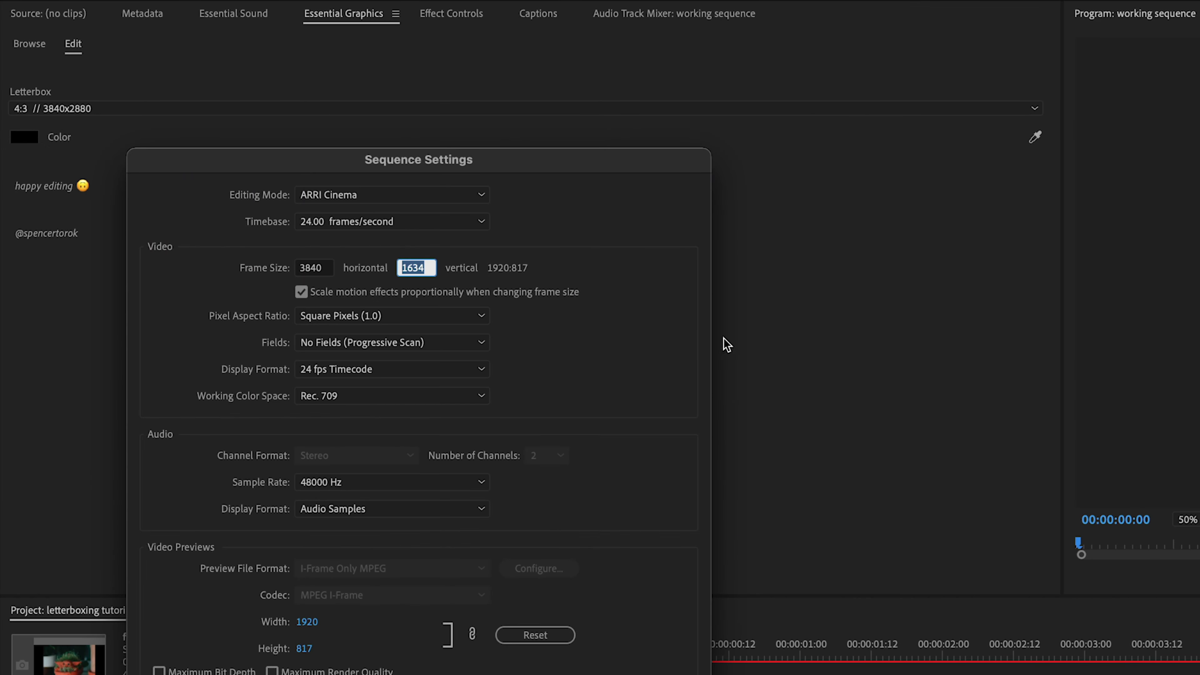
pyautogui.write('2880')
pyautogui.press('Tab')
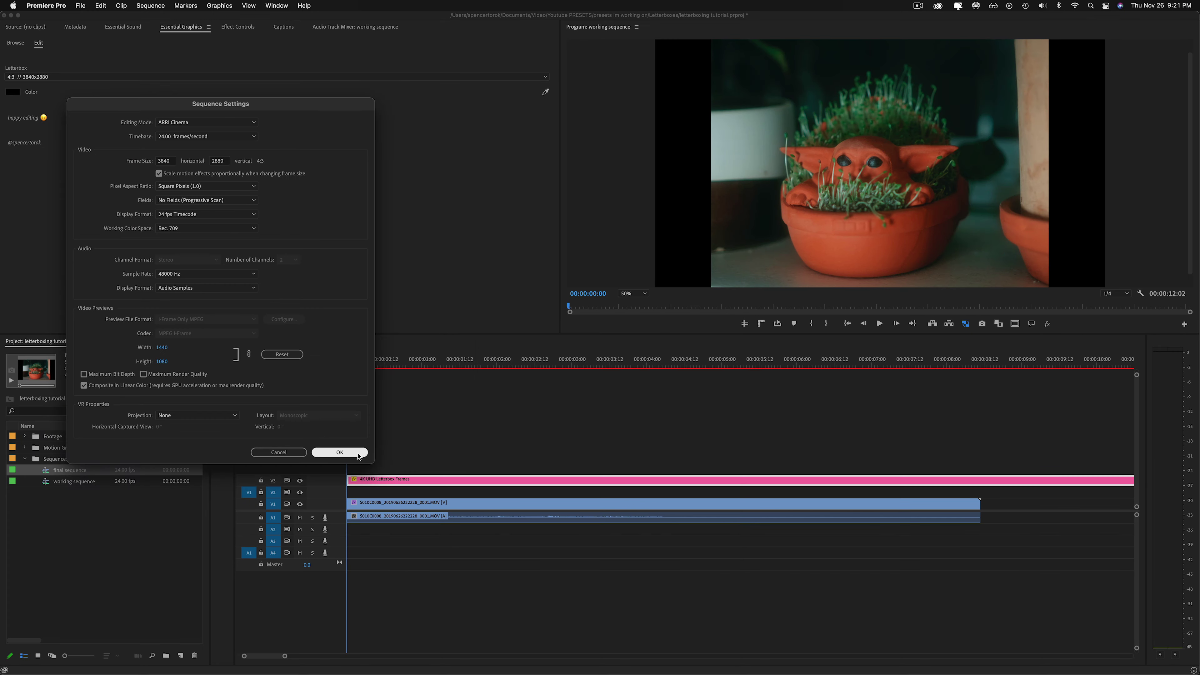
pyautogui.click(340, 452)
pyautogui.click(690, 361)
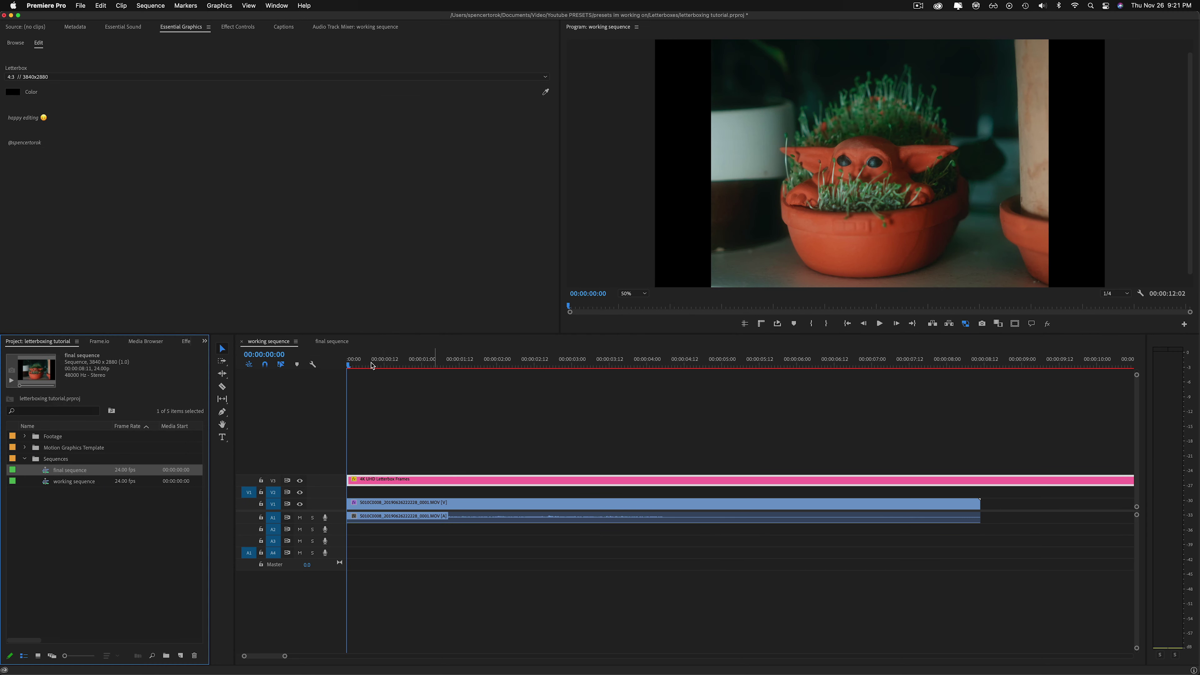
# - Show the final sequence in the timeline and set the program monitor's zoom level to Fit
pyautogui.click(327, 342)
pyautogui.click(633, 293)
pyautogui.click(633, 303)
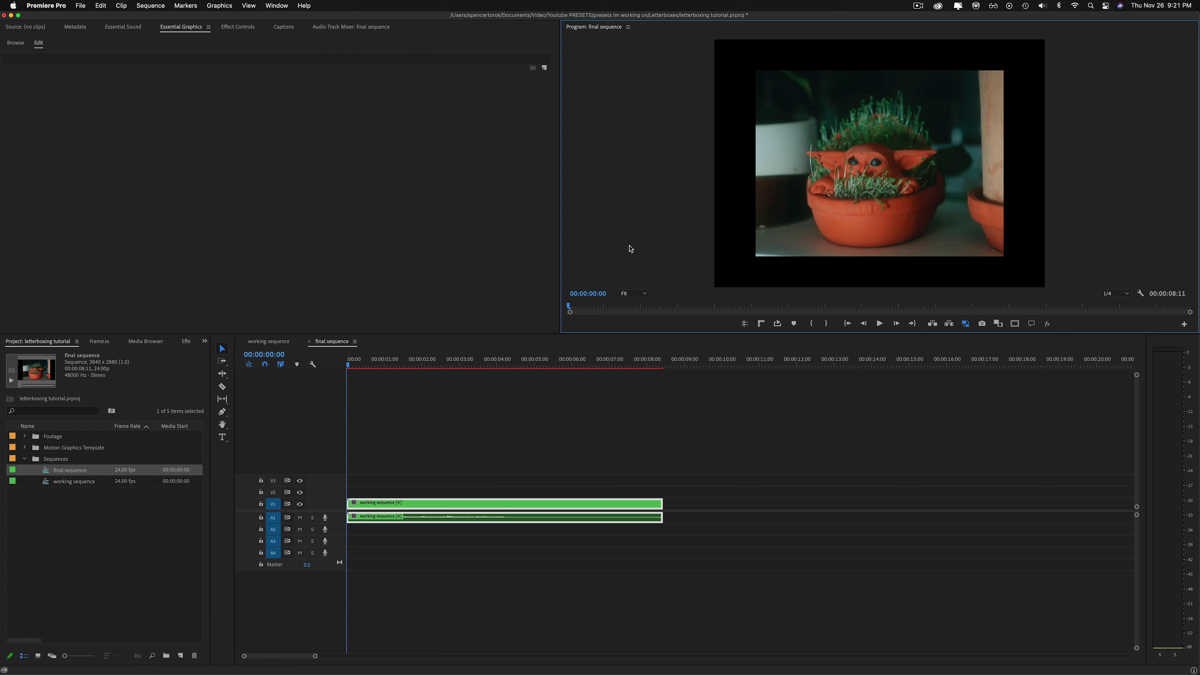
# - Set the scale of the nested working sequence clip in the final sequence to 133.3
pyautogui.click(416, 466)
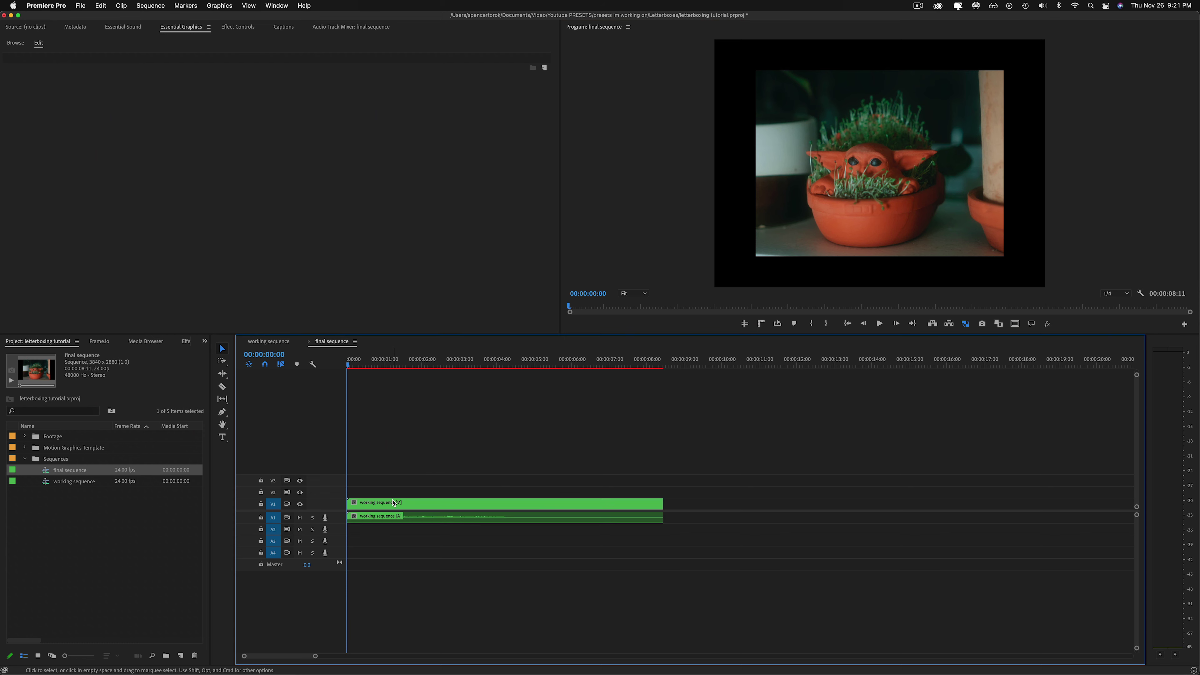
pyautogui.click(246, 29)
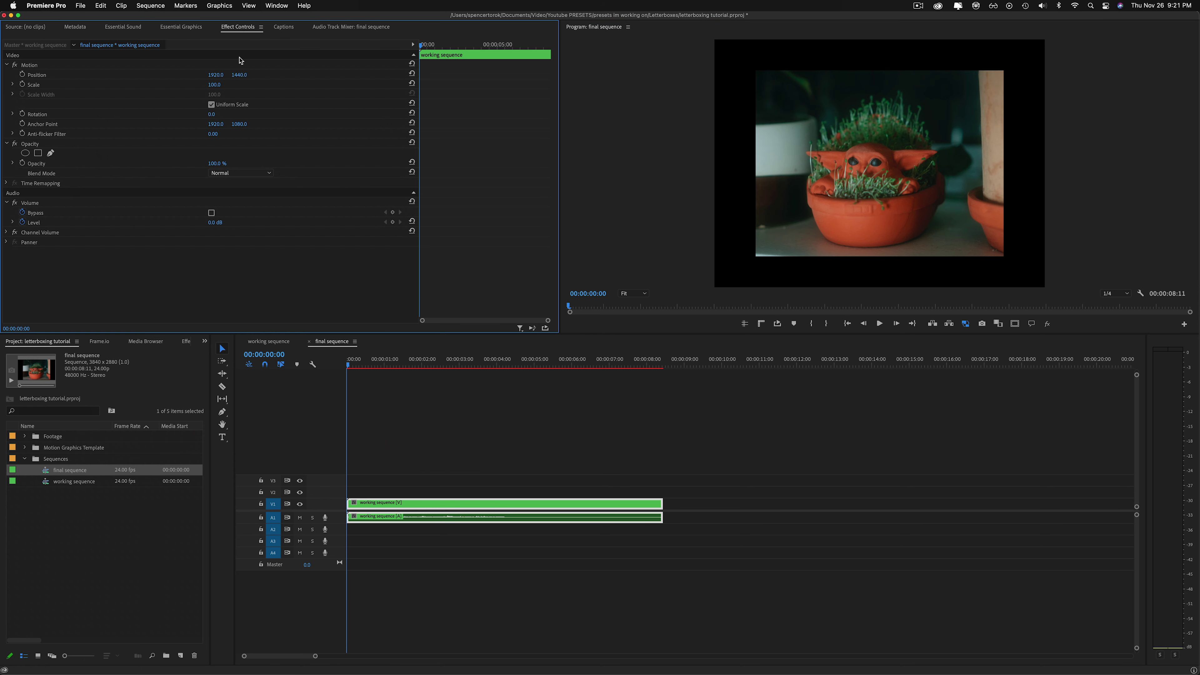
pyautogui.click(217, 84)
pyautogui.write('133.3')
pyautogui.press('Return')
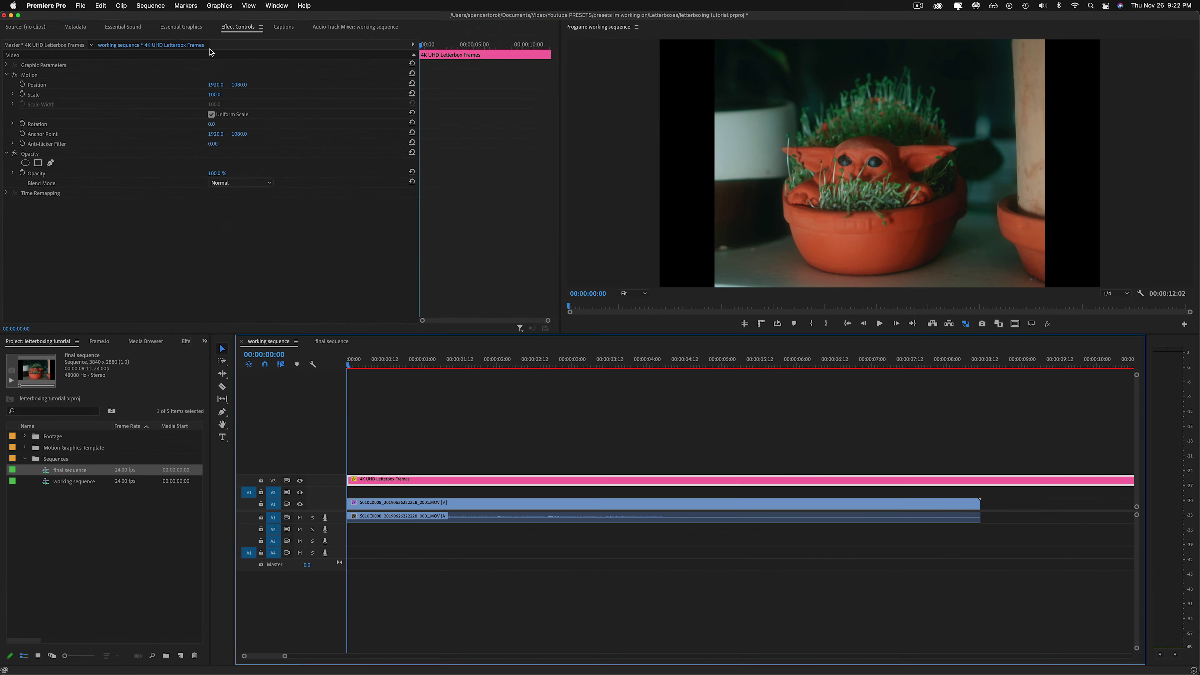
# - Set the working sequence's letterbox graphic to 4:3 Rounded Corners // 3840x2880 and view the result in the final sequence
pyautogui.click(181, 27)
pyautogui.click(170, 76)
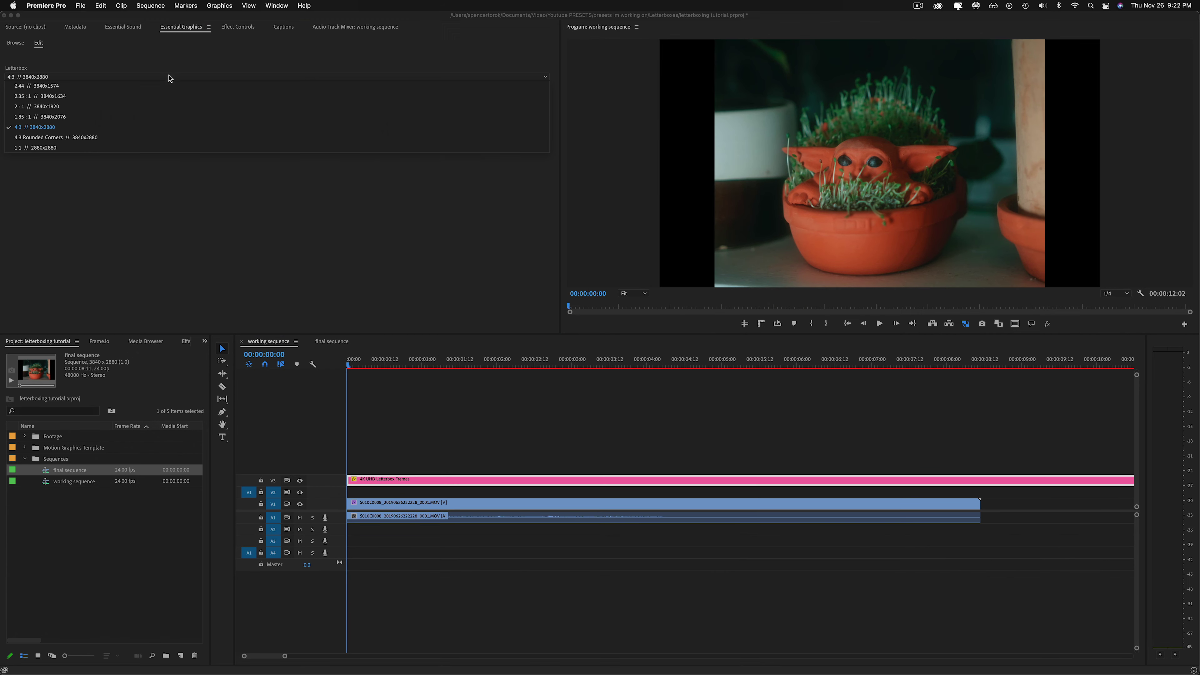
pyautogui.click(70, 139)
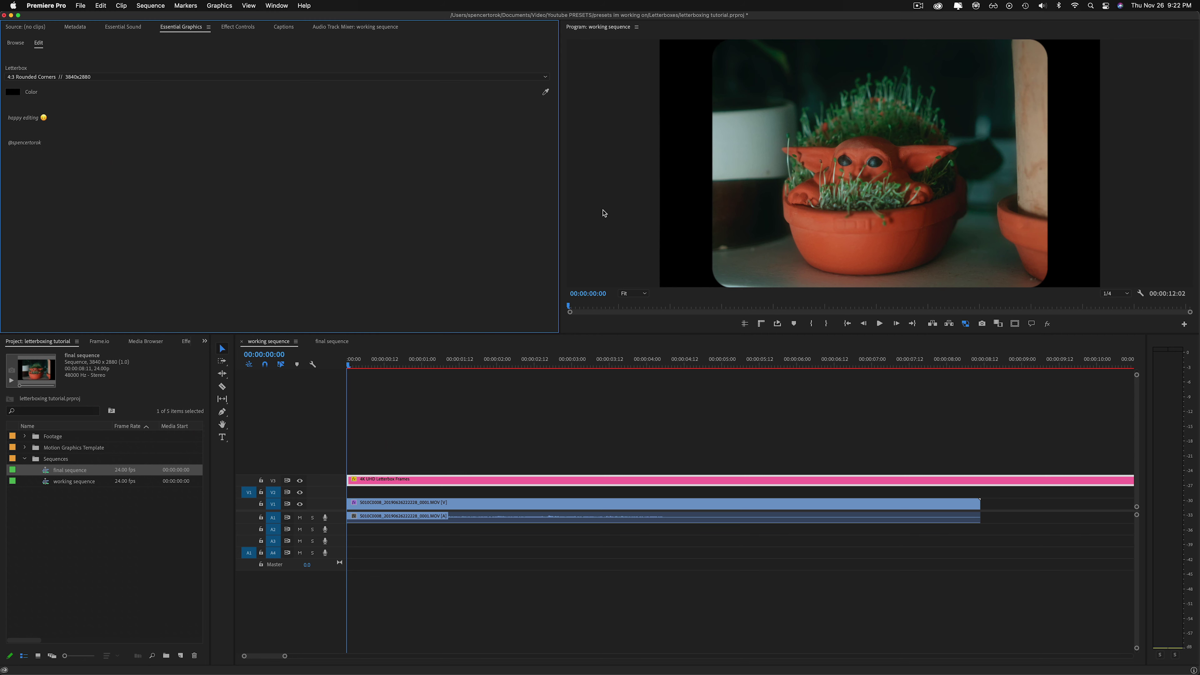
pyautogui.click(342, 345)
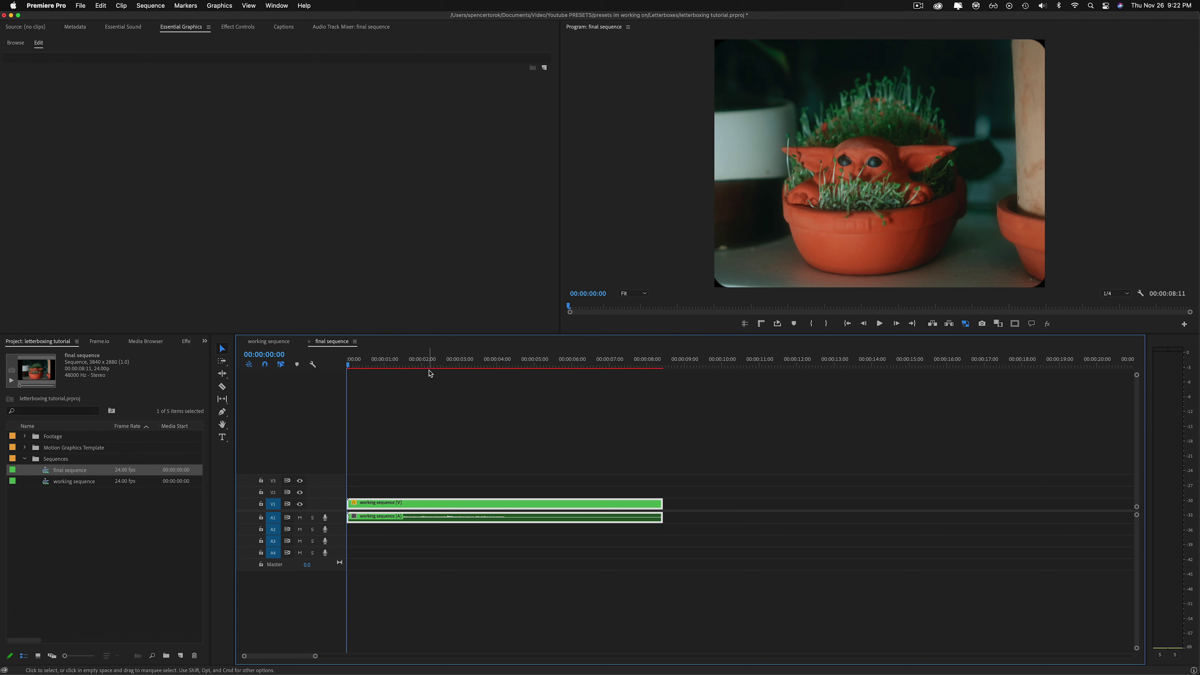
# - Return to the working sequence and set its letterbox graphic to 2.44 // 3840x1574
pyautogui.click(268, 341)
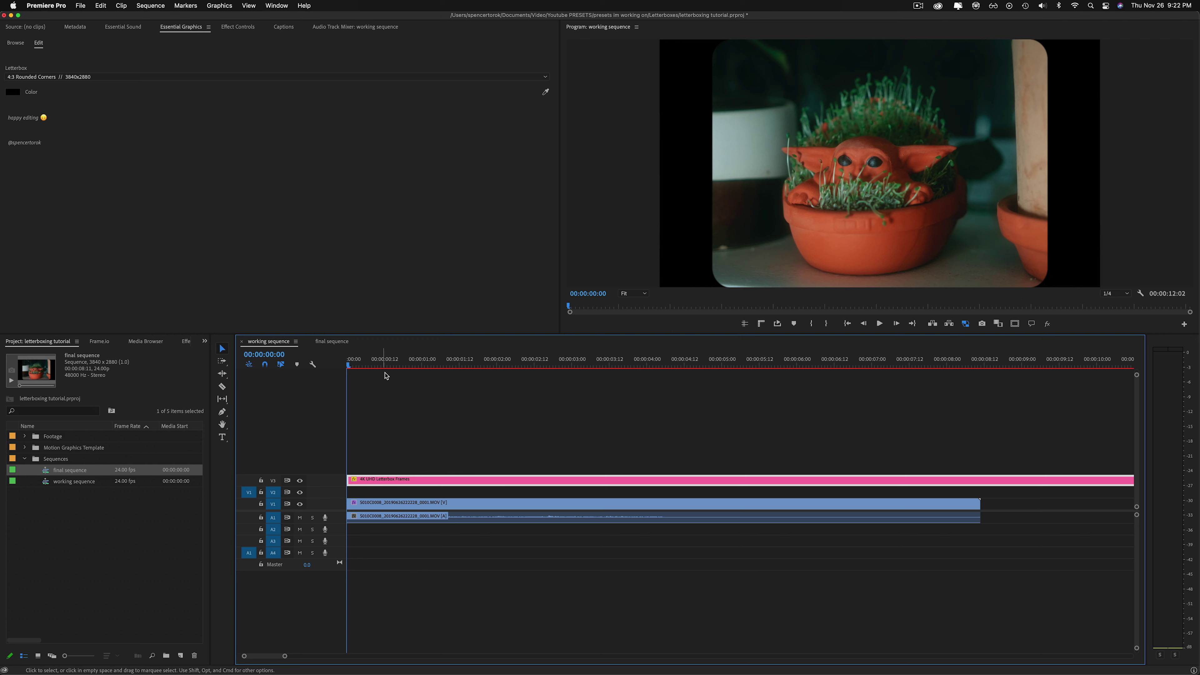
pyautogui.click(82, 77)
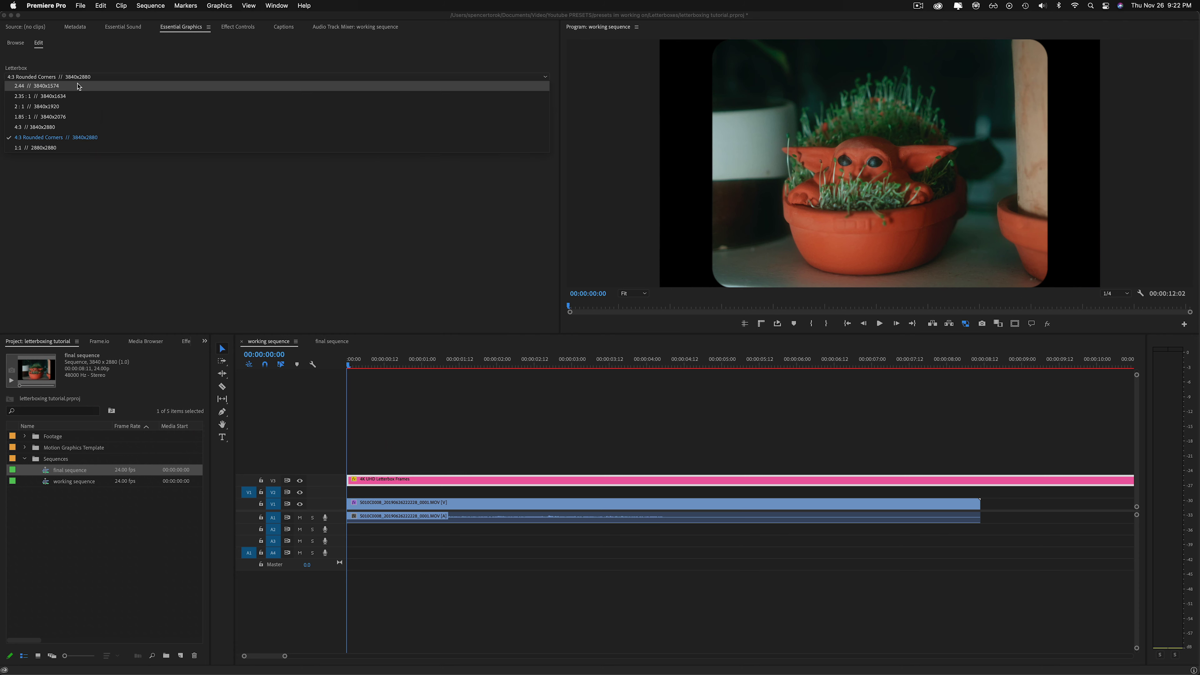
pyautogui.click(59, 86)
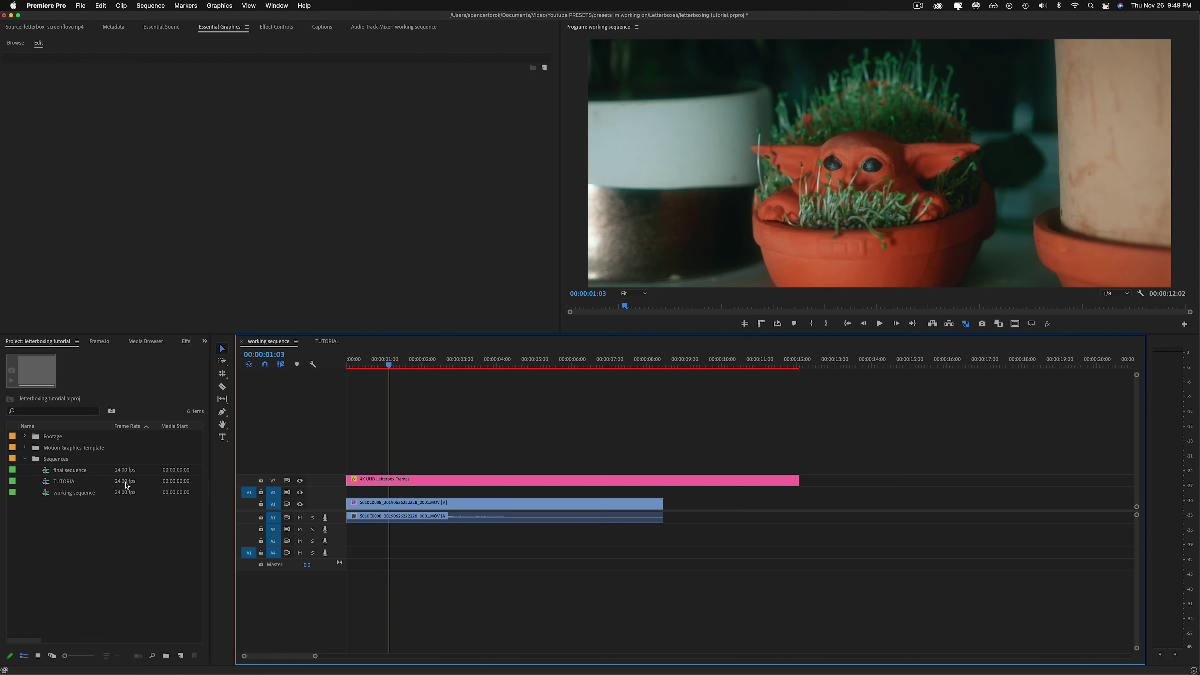
# - Review the working sequence's frame size in its sequence settings and close them without changes
pyautogui.rightClick(79, 492)
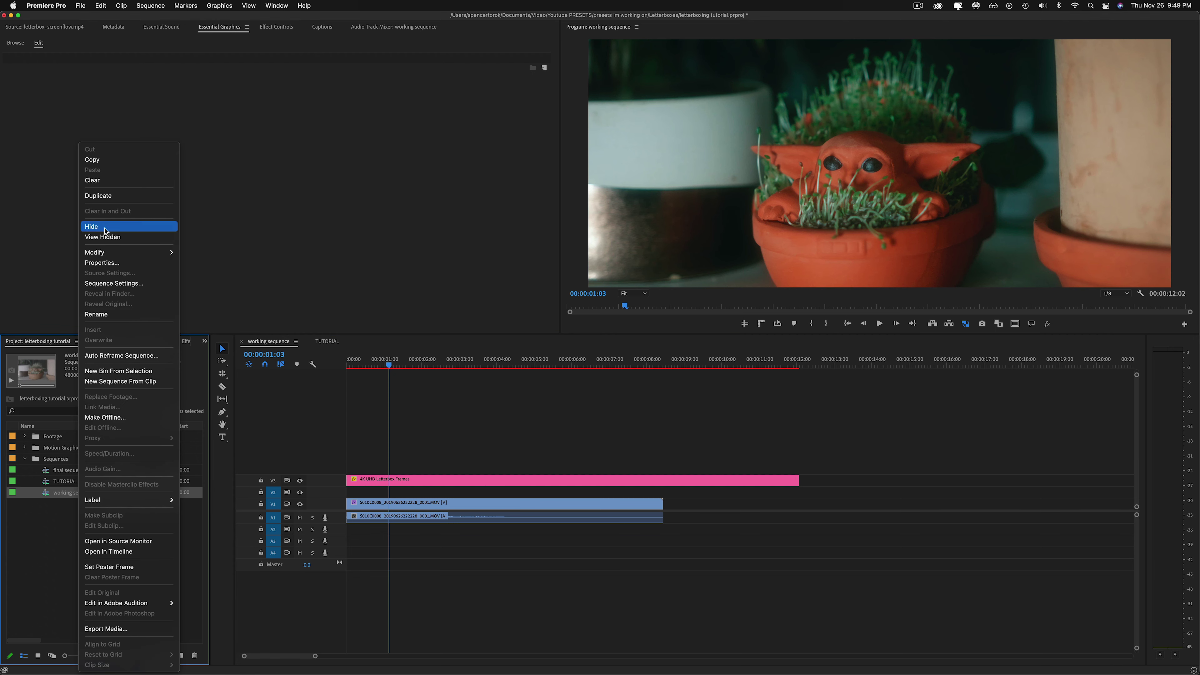
pyautogui.click(114, 283)
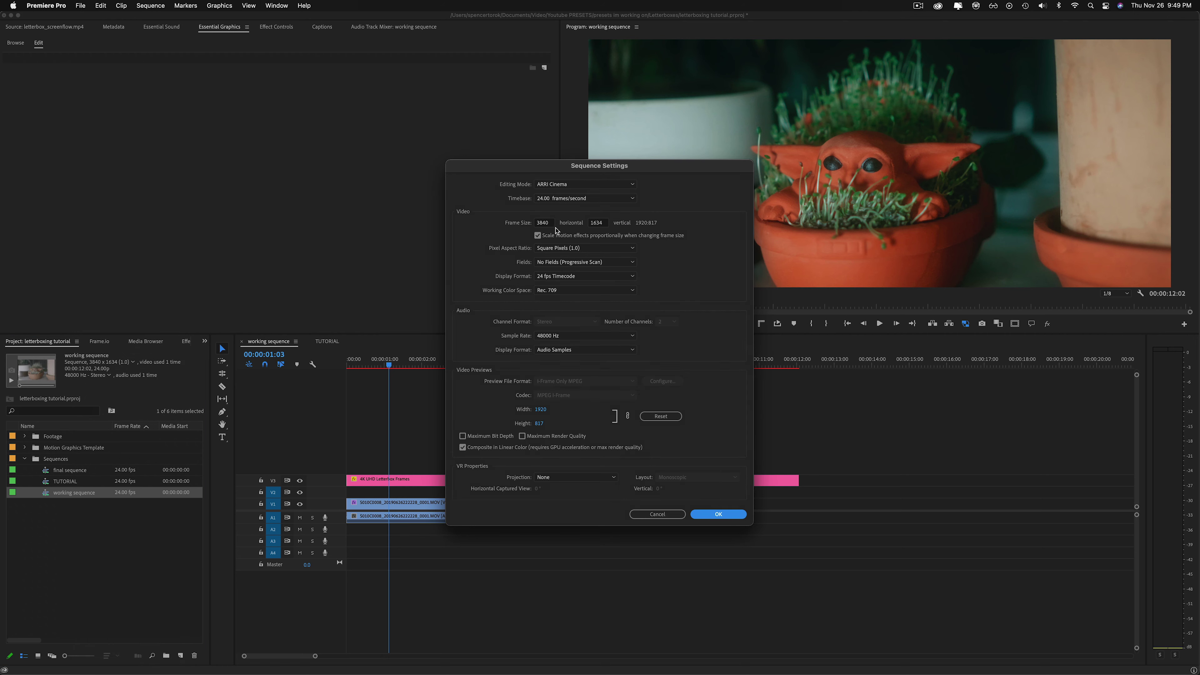
pyautogui.click(703, 515)
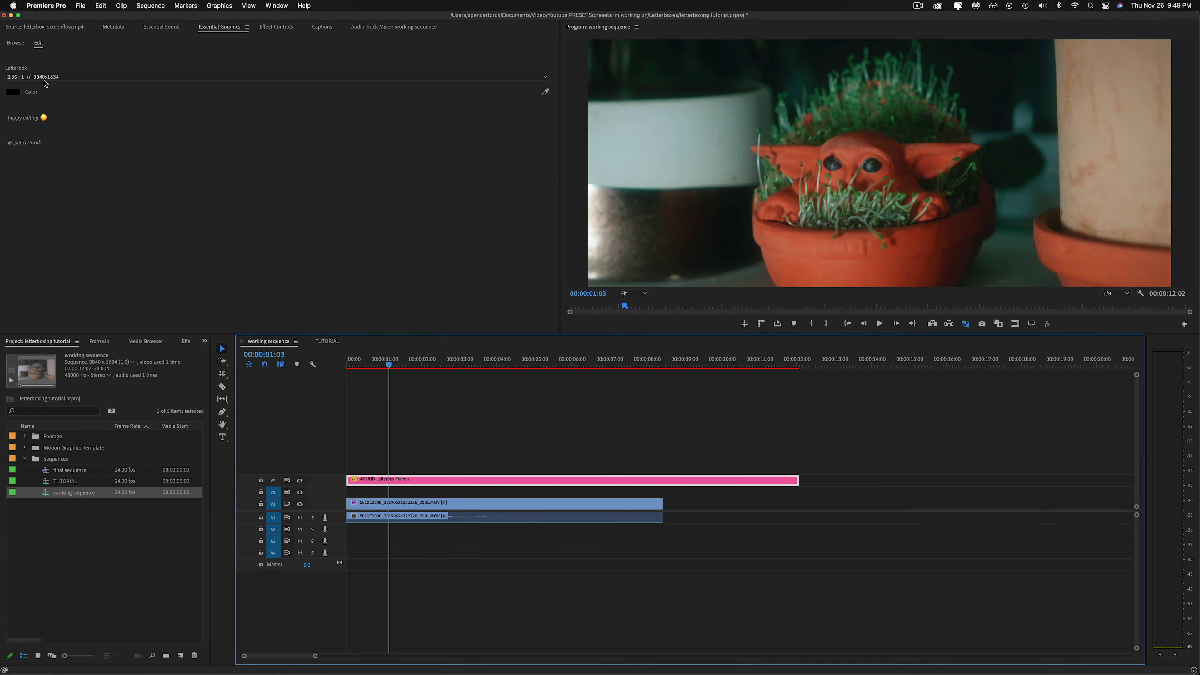
# - Try shifting the footage clip vertically within the frame, ending at a vertical position of 817
pyautogui.click(411, 516)
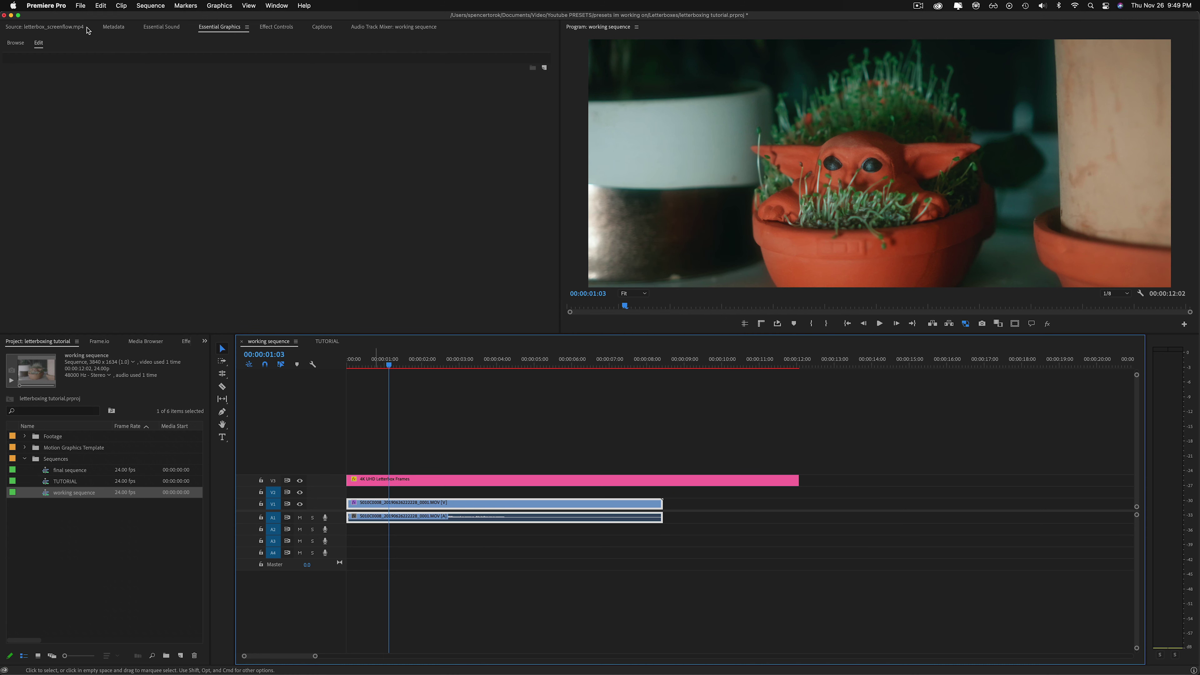
pyautogui.click(276, 27)
pyautogui.moveTo(237, 74); pyautogui.dragTo(352, 75)
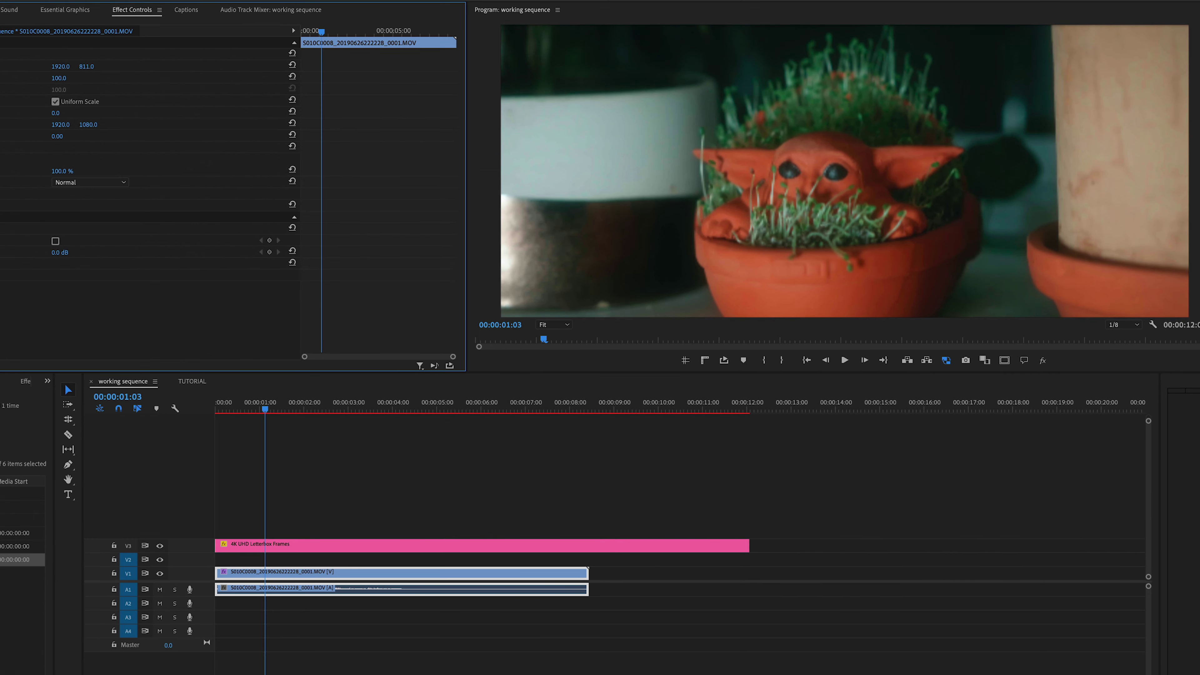
pyautogui.moveTo(87, 66); pyautogui.dragTo(90, 66)
# - Cut the footage clip at about 1 second and about 2 seconds to isolate a short middle segment
pyautogui.press('c')
pyautogui.click(258, 573)
pyautogui.click(299, 573)
pyautogui.press('v')
# - Nest the short middle segment of the footage, keeping the suggested name Nested Sequence 04
pyautogui.click(277, 575)
pyautogui.rightClick(277, 576)
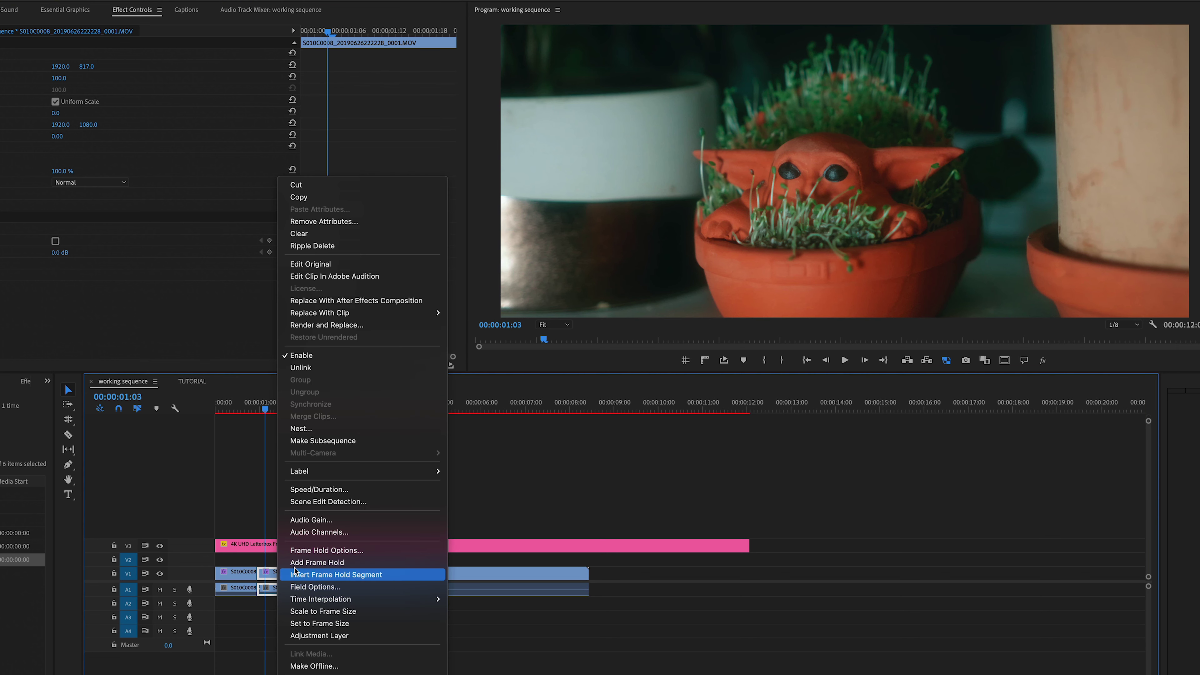
pyautogui.click(319, 428)
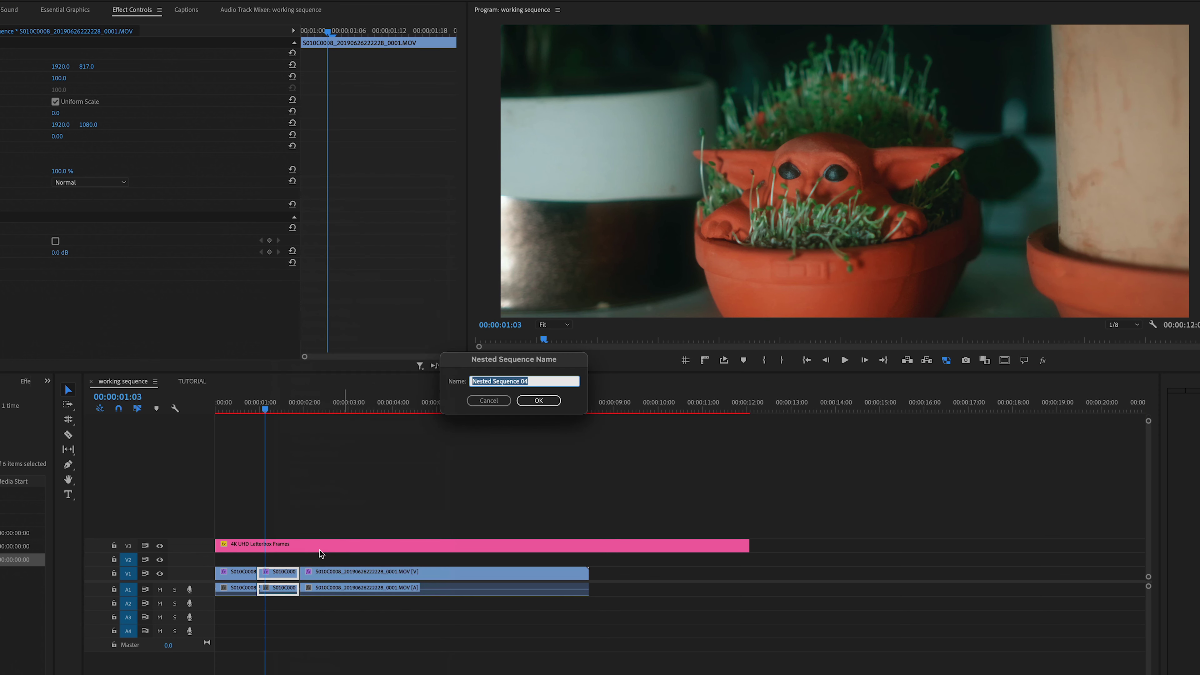
pyautogui.click(532, 407)
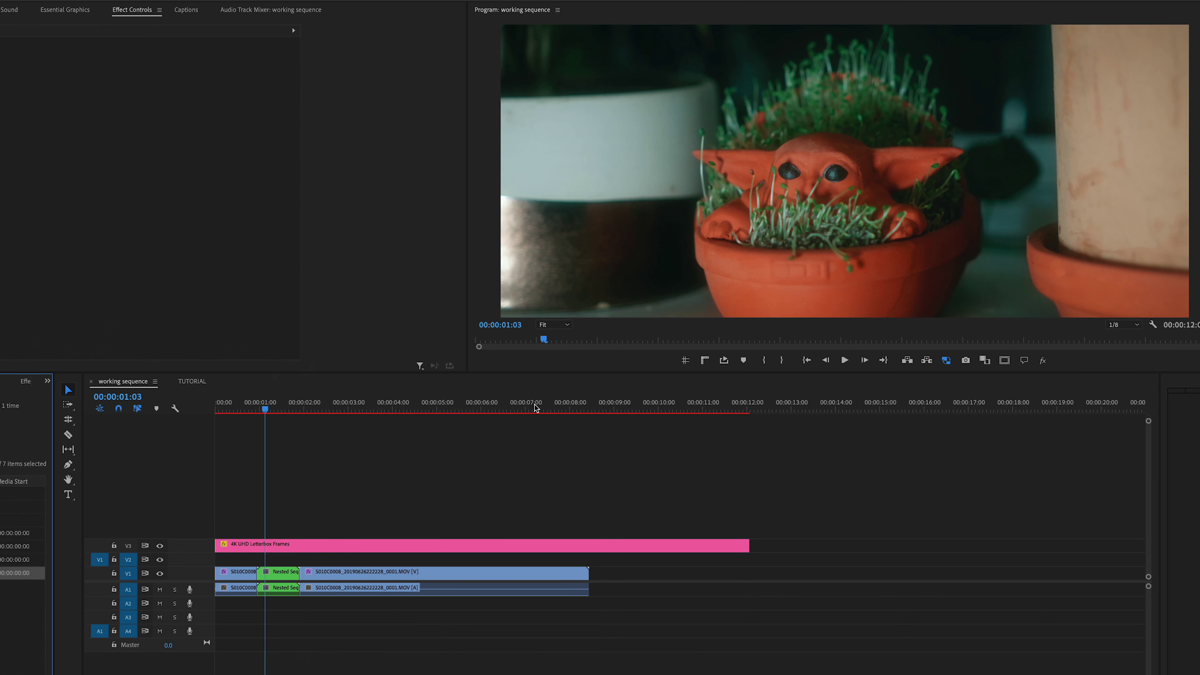
# - Try moving the nested segment to a vertical position of 751, and undo the move
pyautogui.click(280, 581)
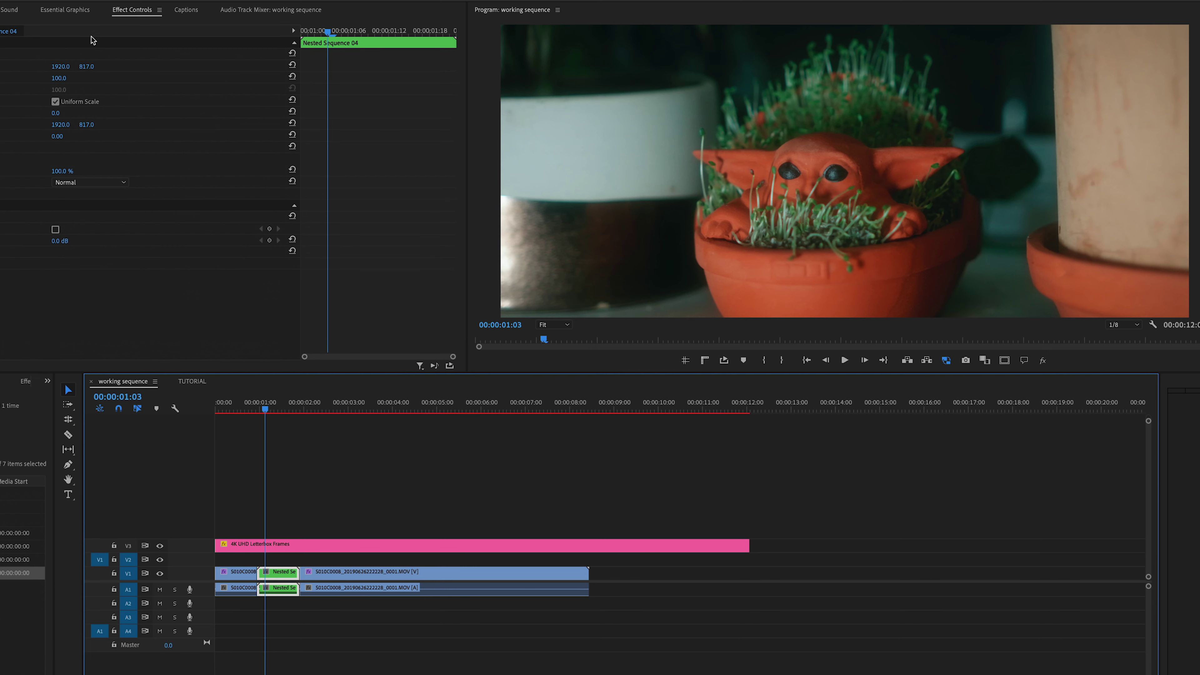
pyautogui.moveTo(88, 66); pyautogui.dragTo(137, 66)
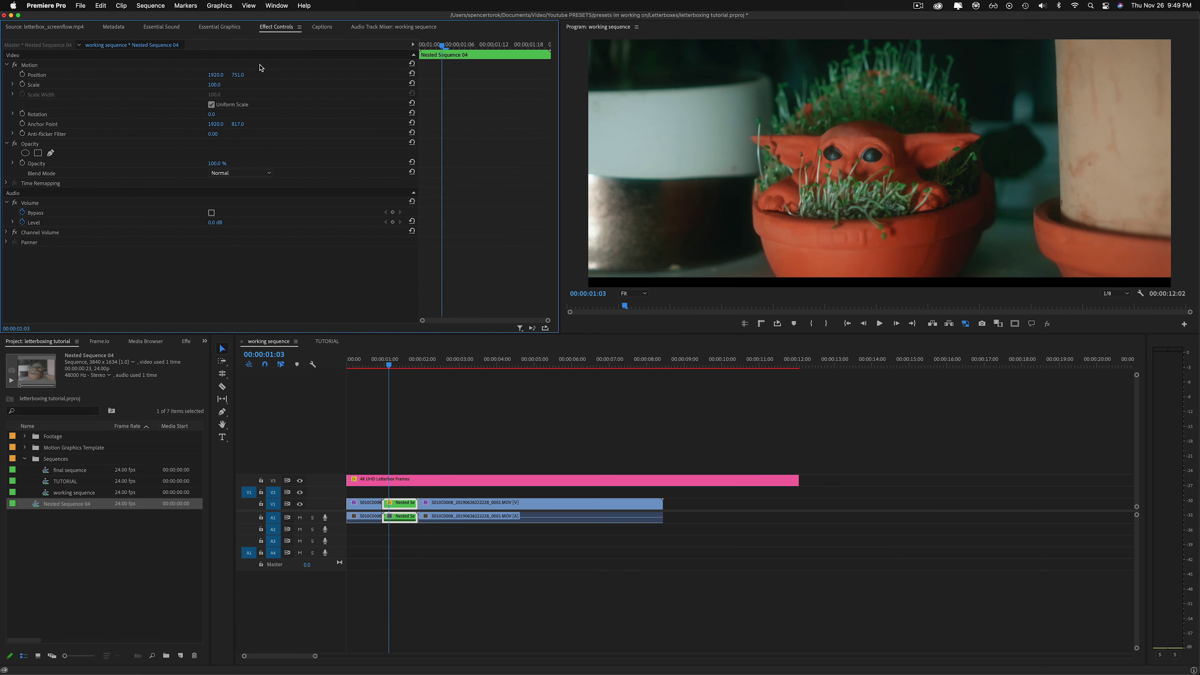
pyautogui.press('super+z')
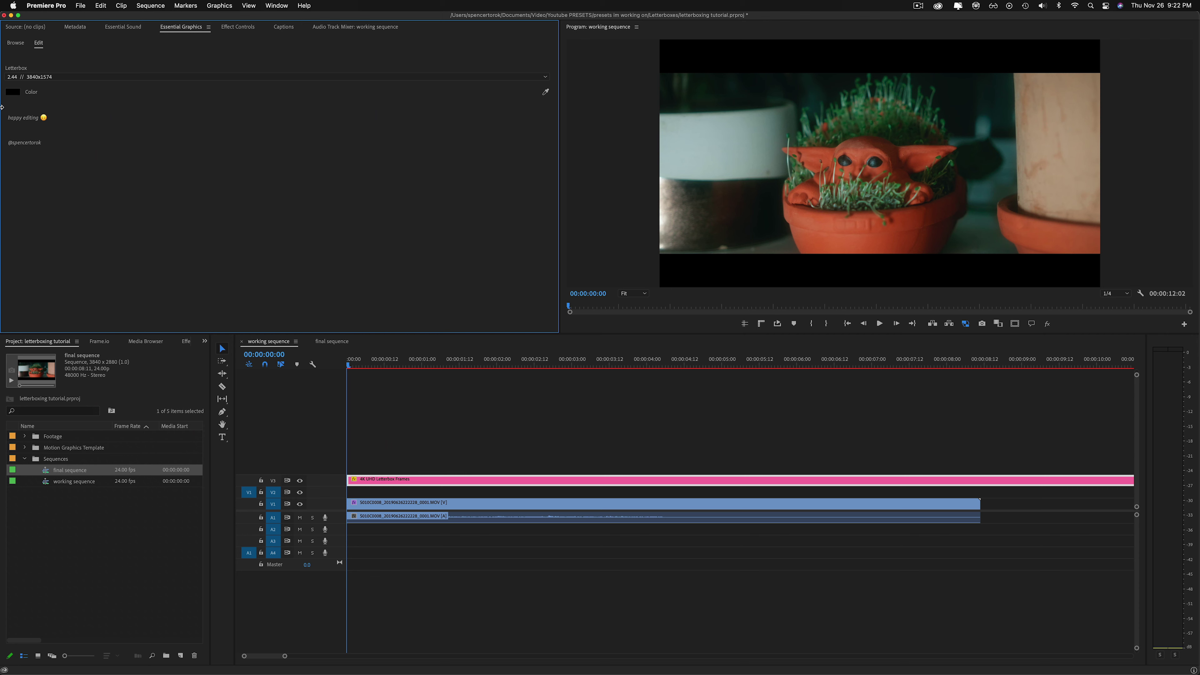
# - Open the aspect ratio choices of the letterbox graphic in the working sequence
pyautogui.click(42, 76)
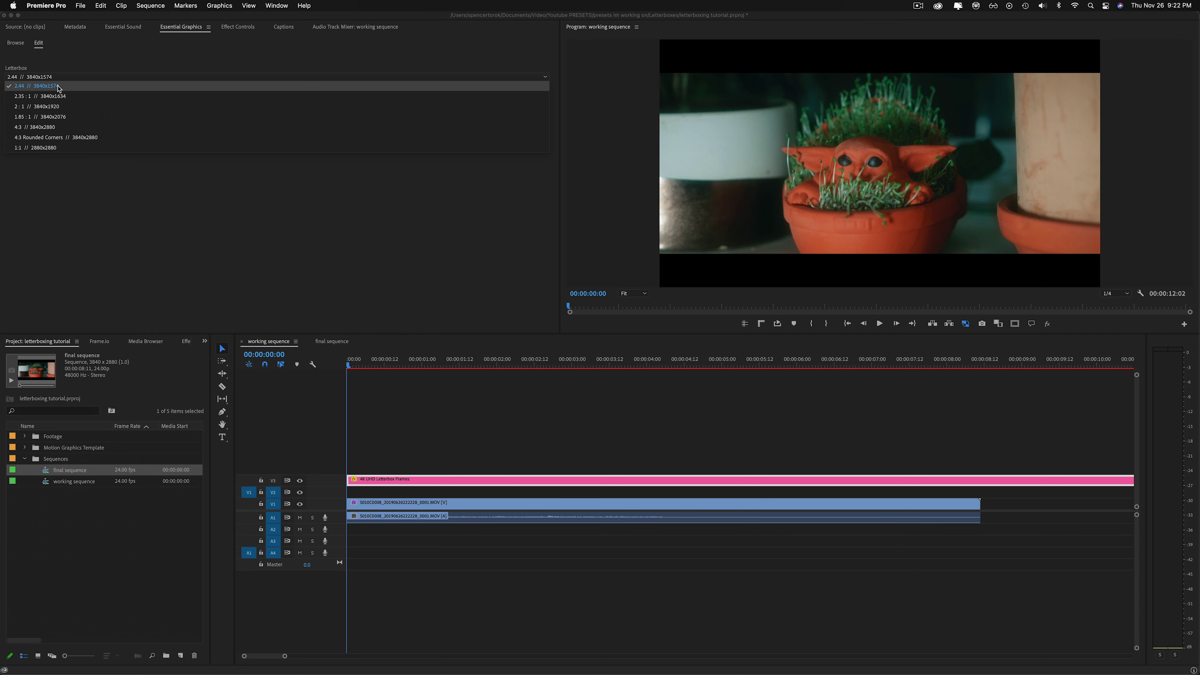